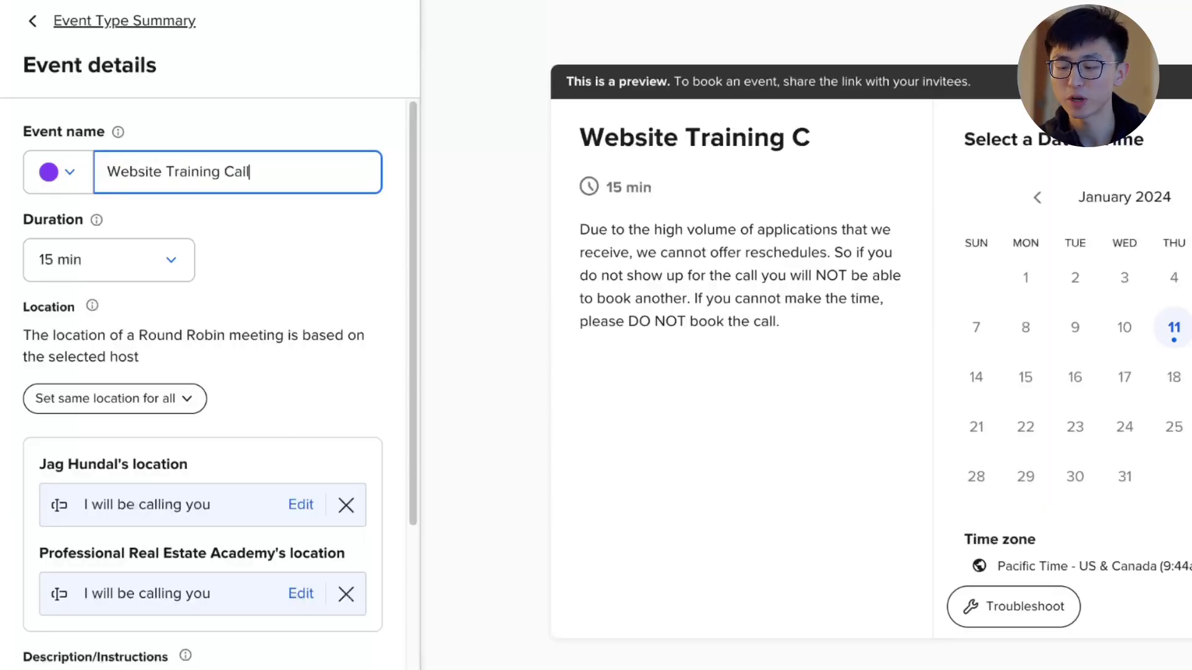
Step: Set the Website Training Call event duration to 45 min and save it
click(115, 261)
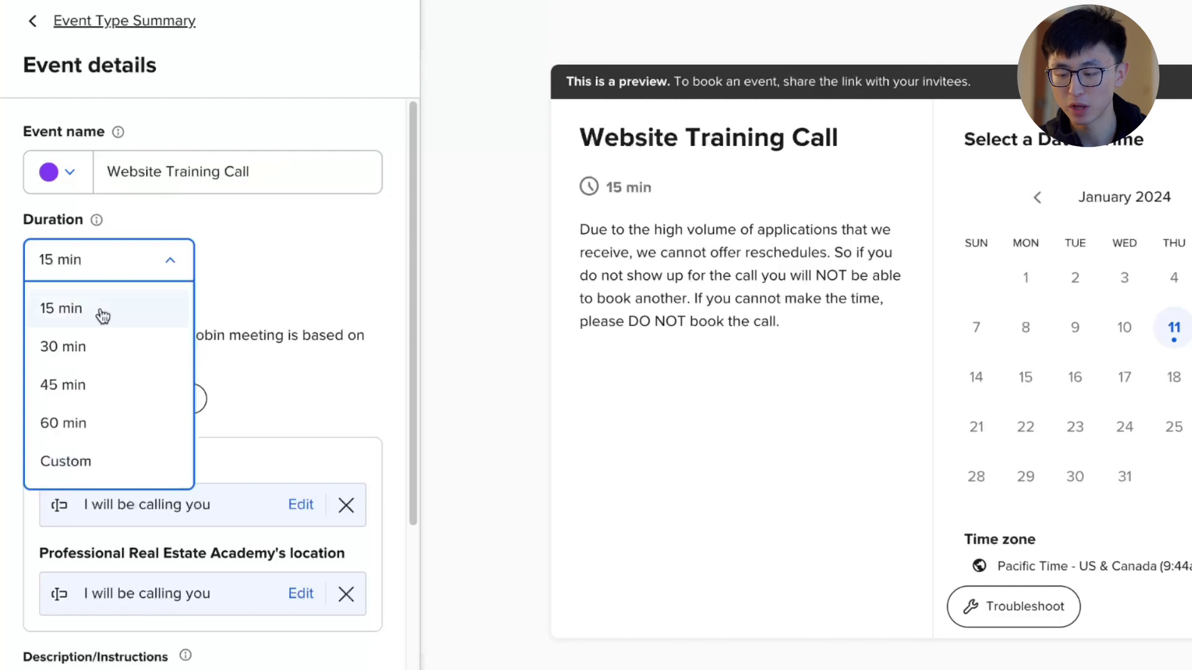
click(93, 399)
scroll(184, 299, down, 5)
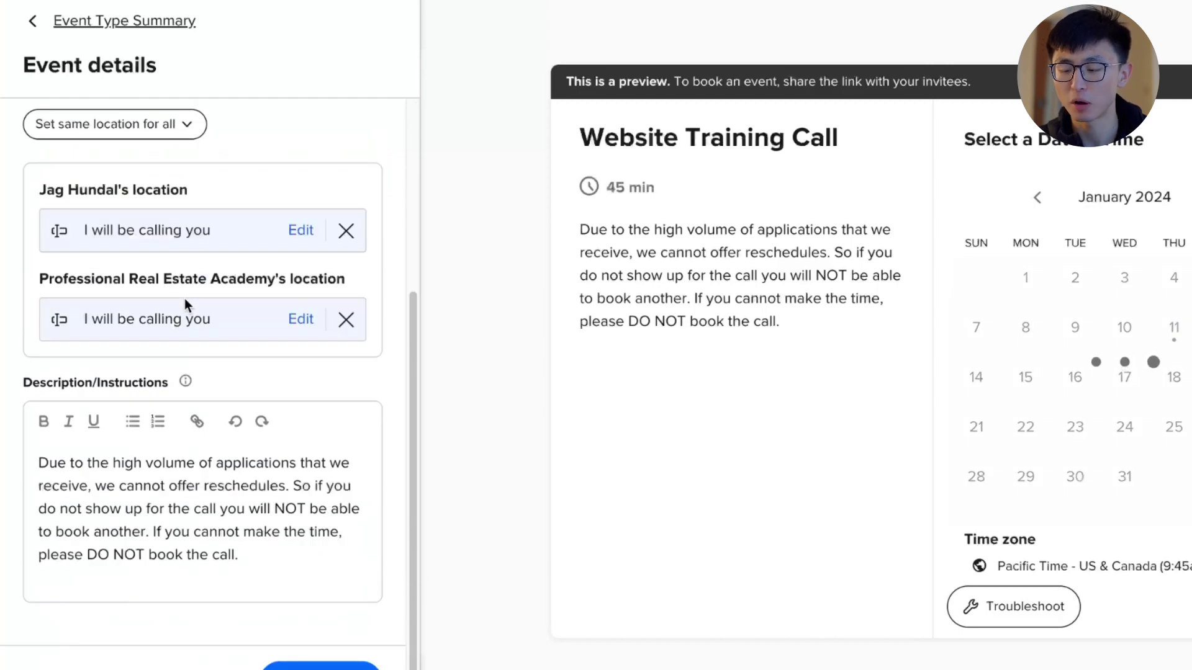
click(332, 668)
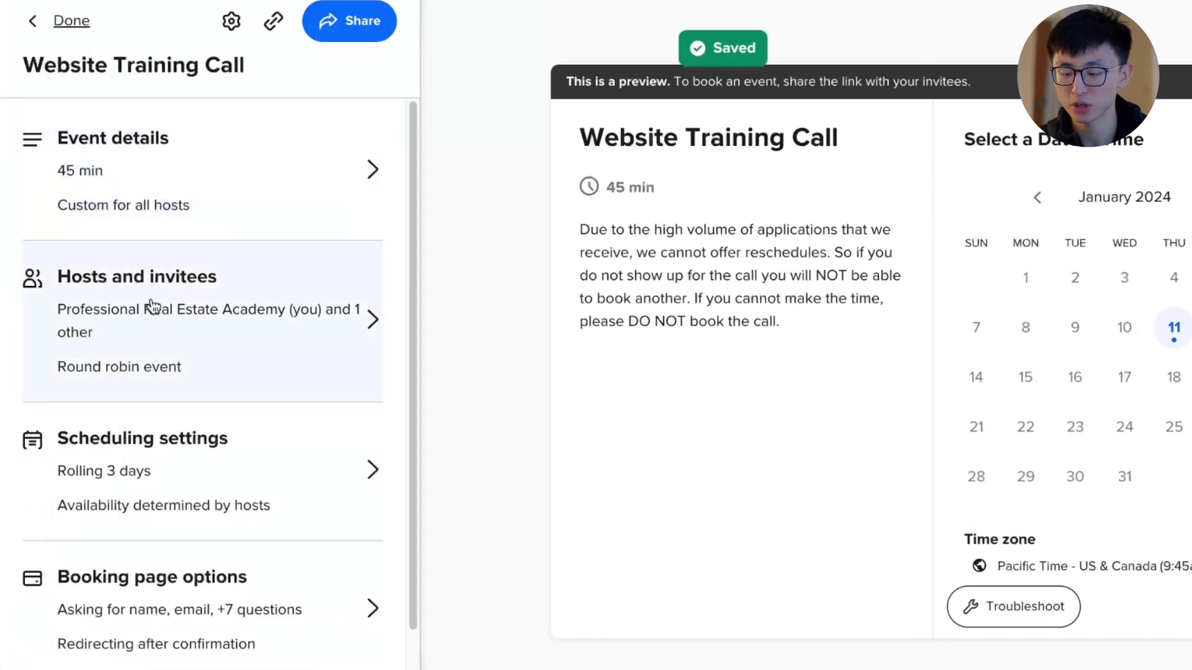
Step: Add another member as a round-robin host and review both hosts' priority settings
click(200, 335)
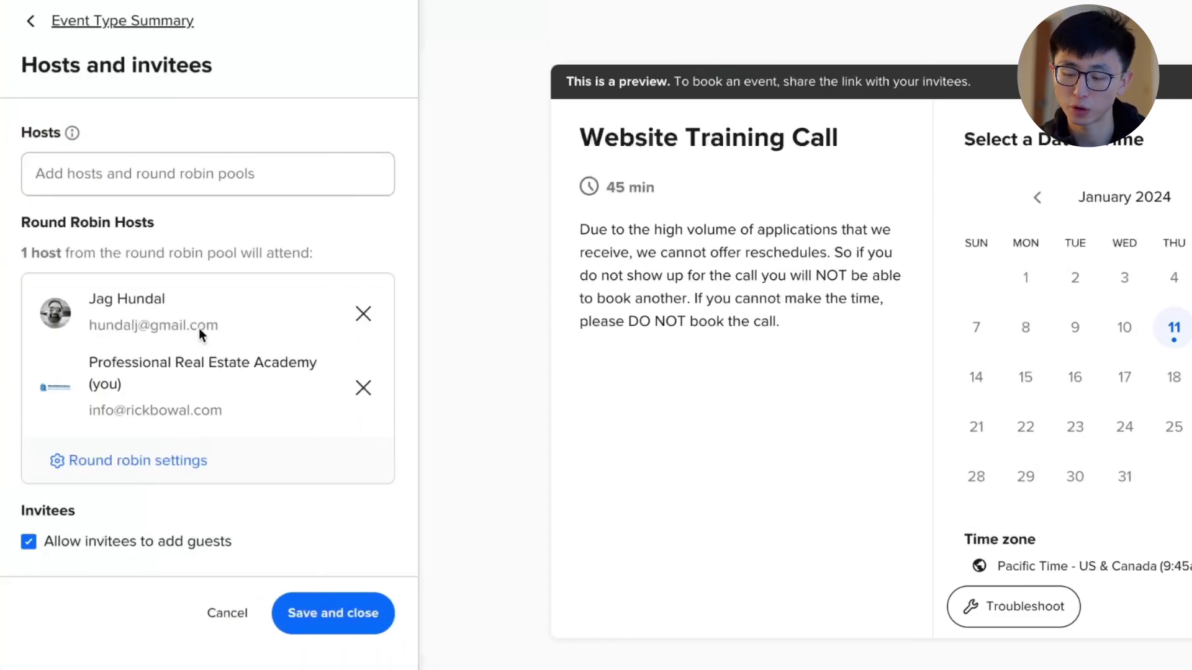
click(137, 458)
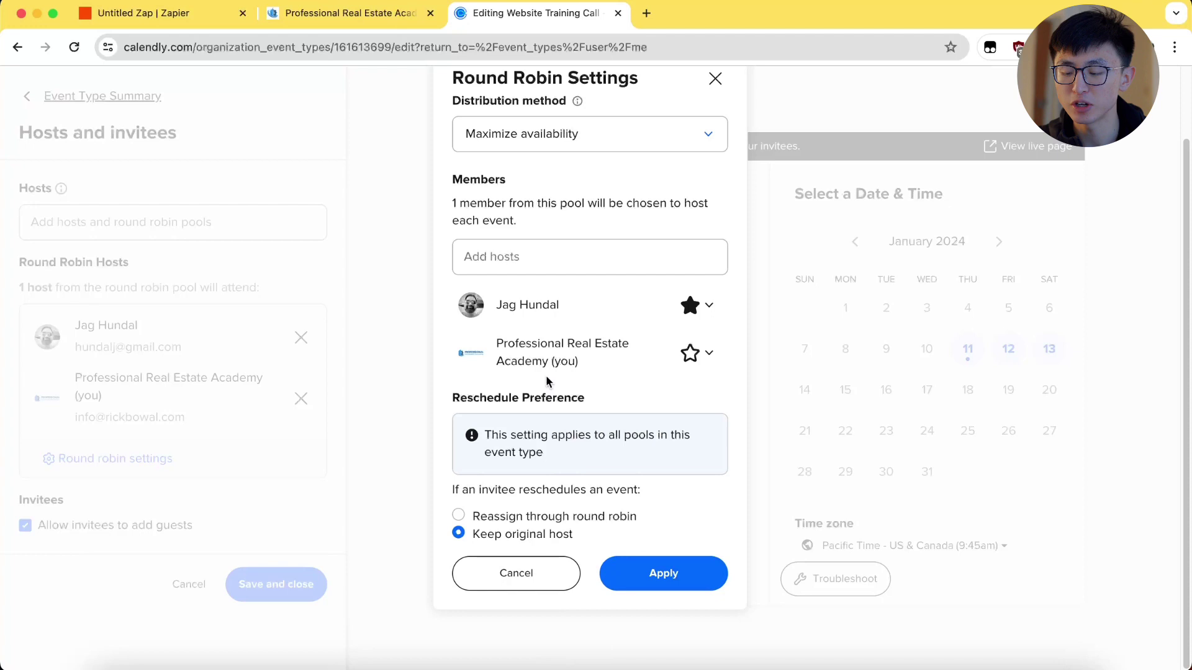
click(514, 261)
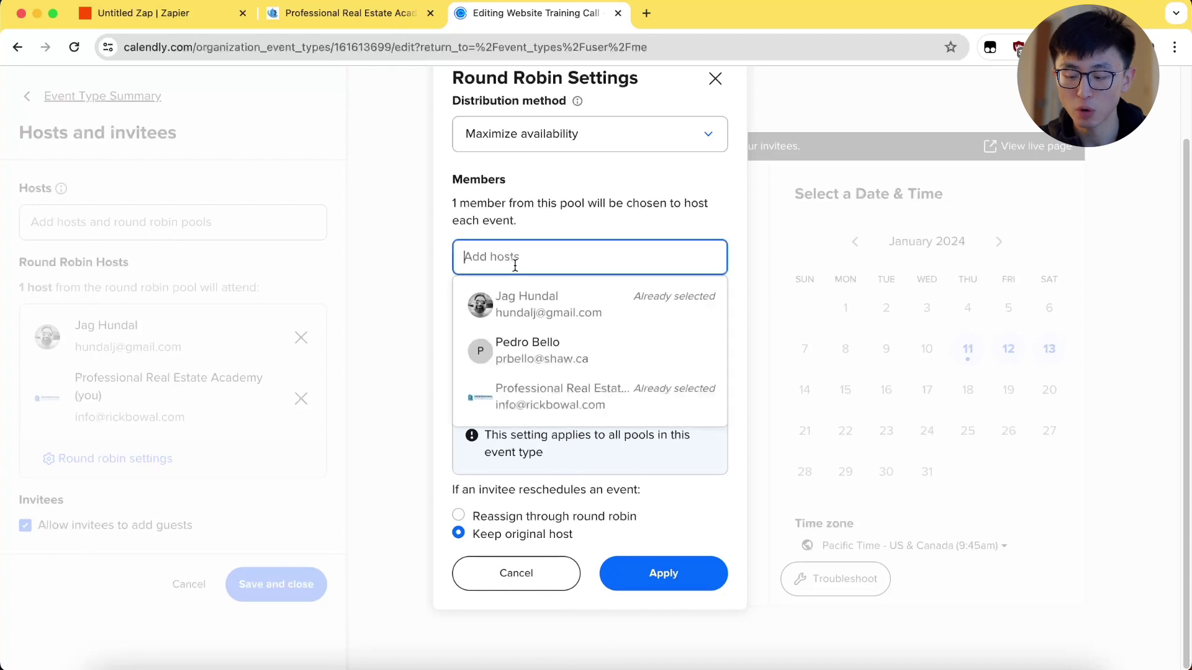
click(534, 345)
click(691, 353)
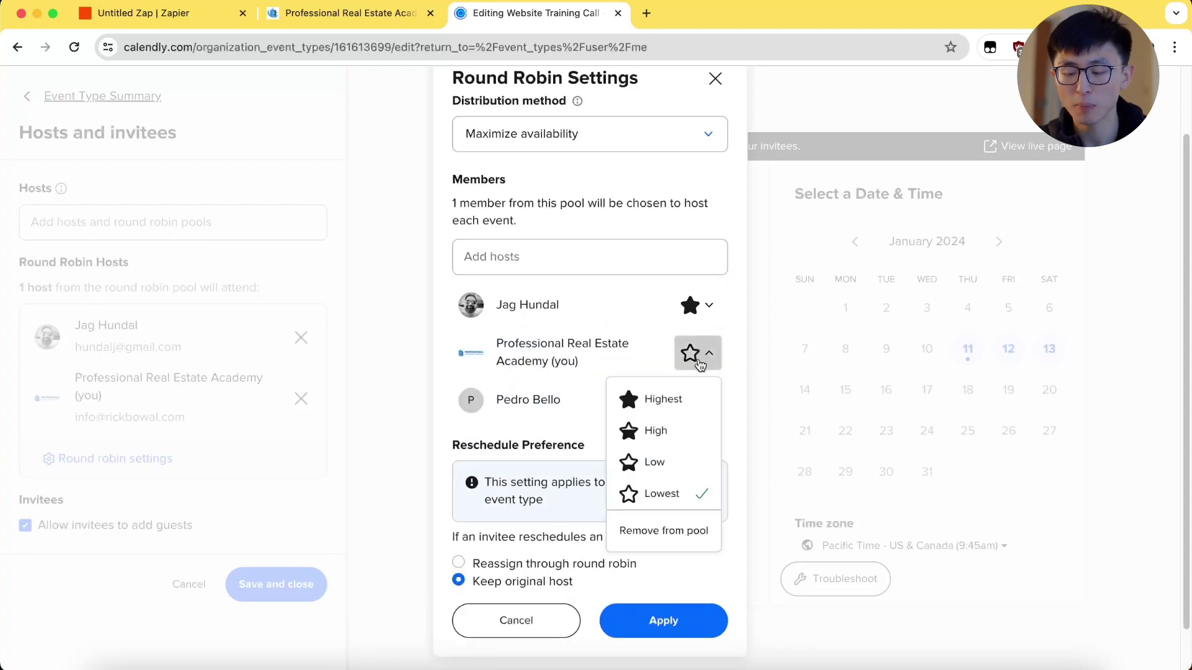
click(692, 306)
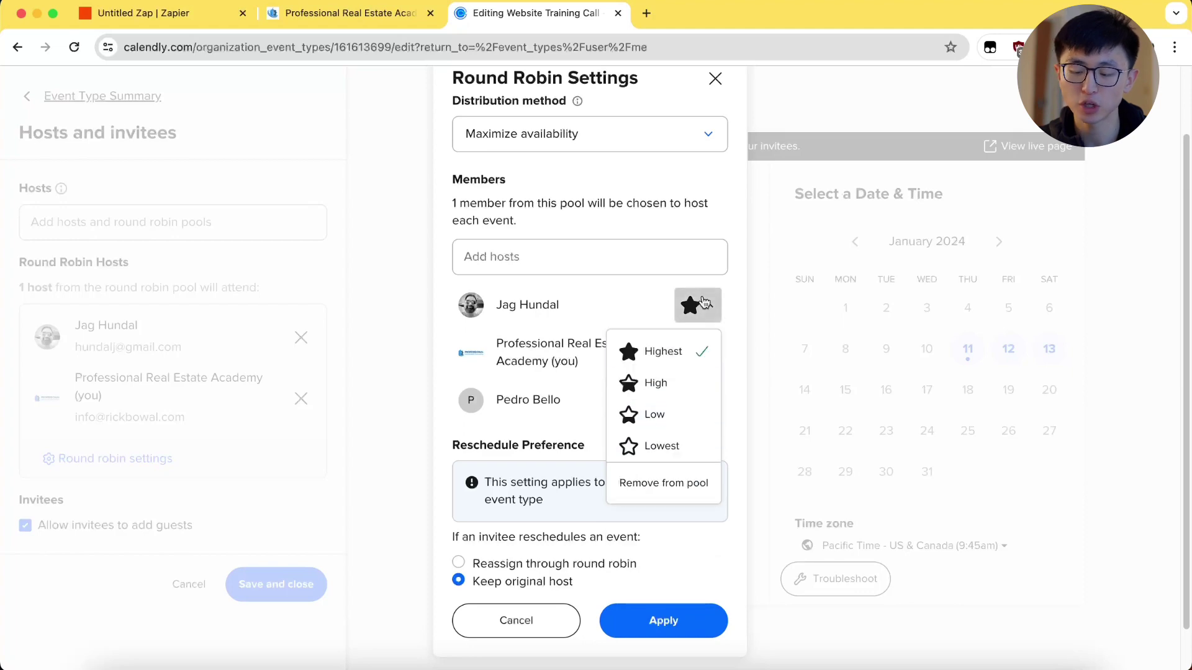
Step: Set the first host's priority to Low, then scroll through the booking form questions
click(672, 402)
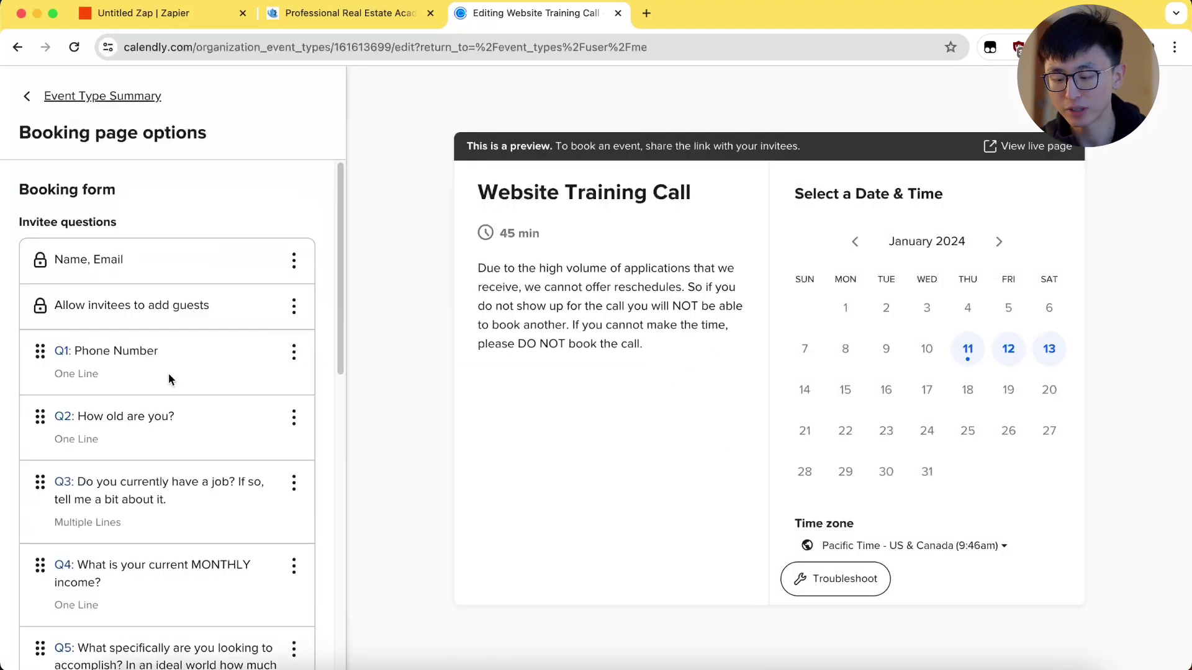
scroll(169, 373, down, 1)
scroll(136, 345, down, 5)
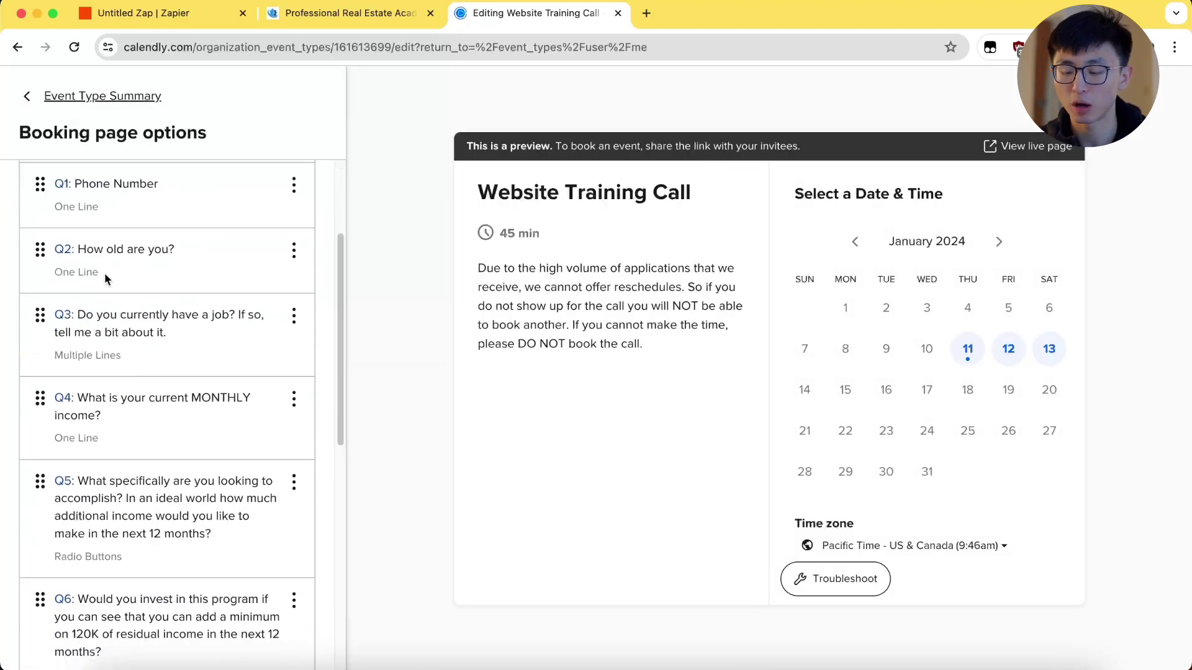
scroll(139, 344, down, 1)
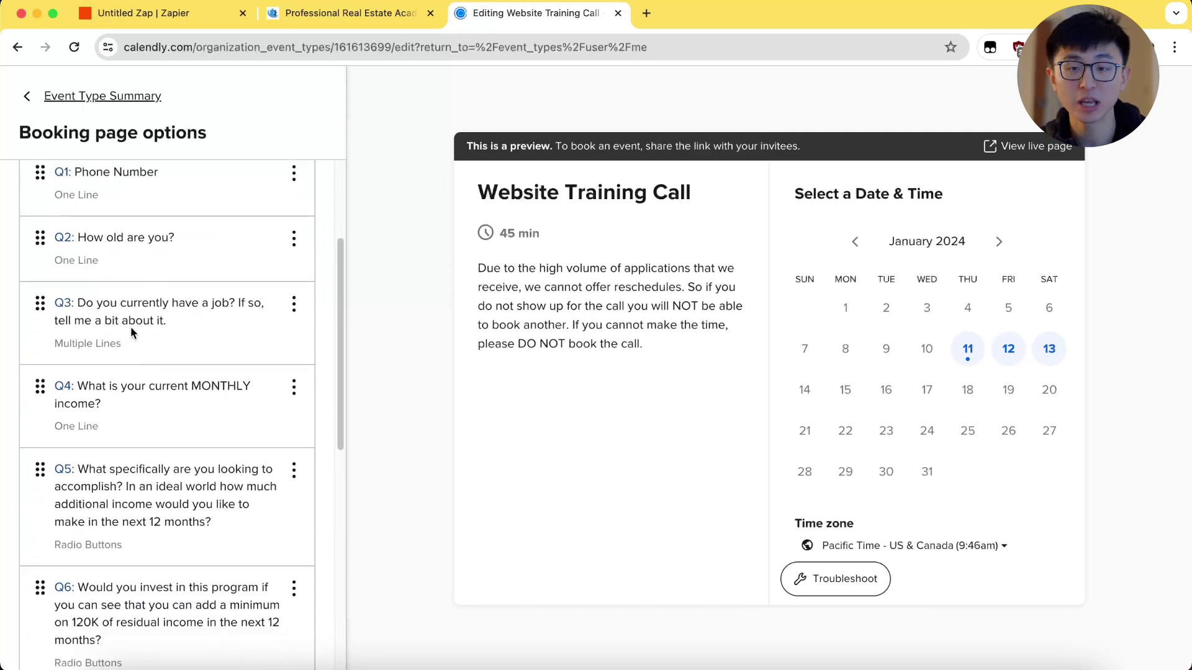
scroll(131, 326, down, 3)
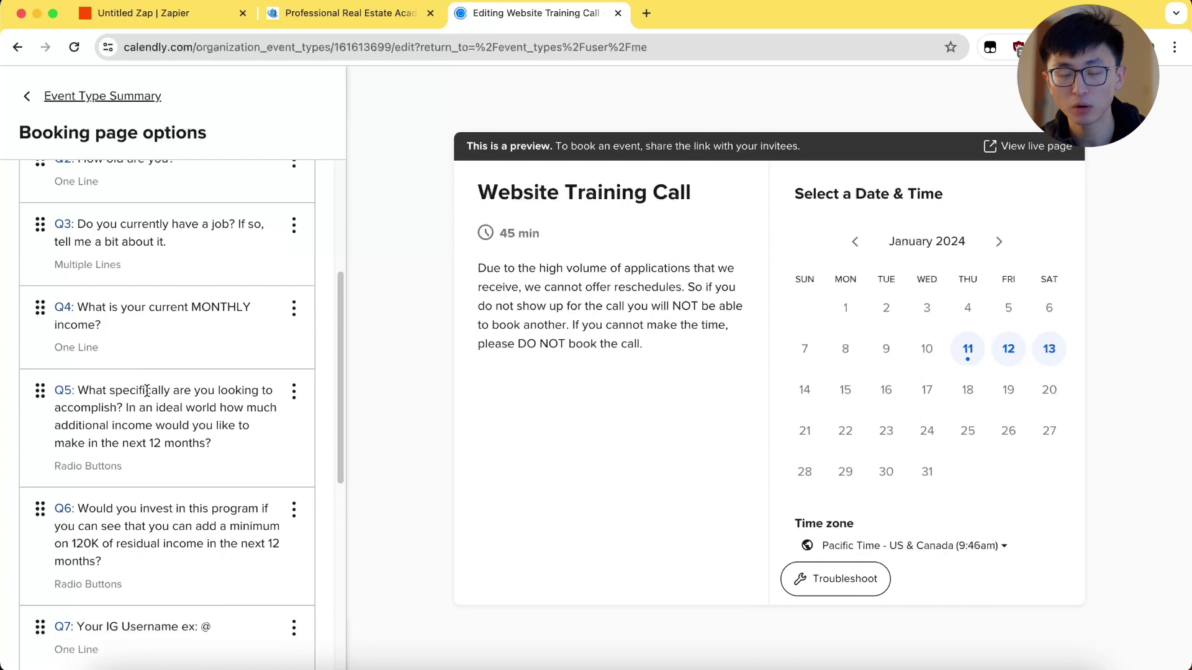
scroll(114, 396, down, 1)
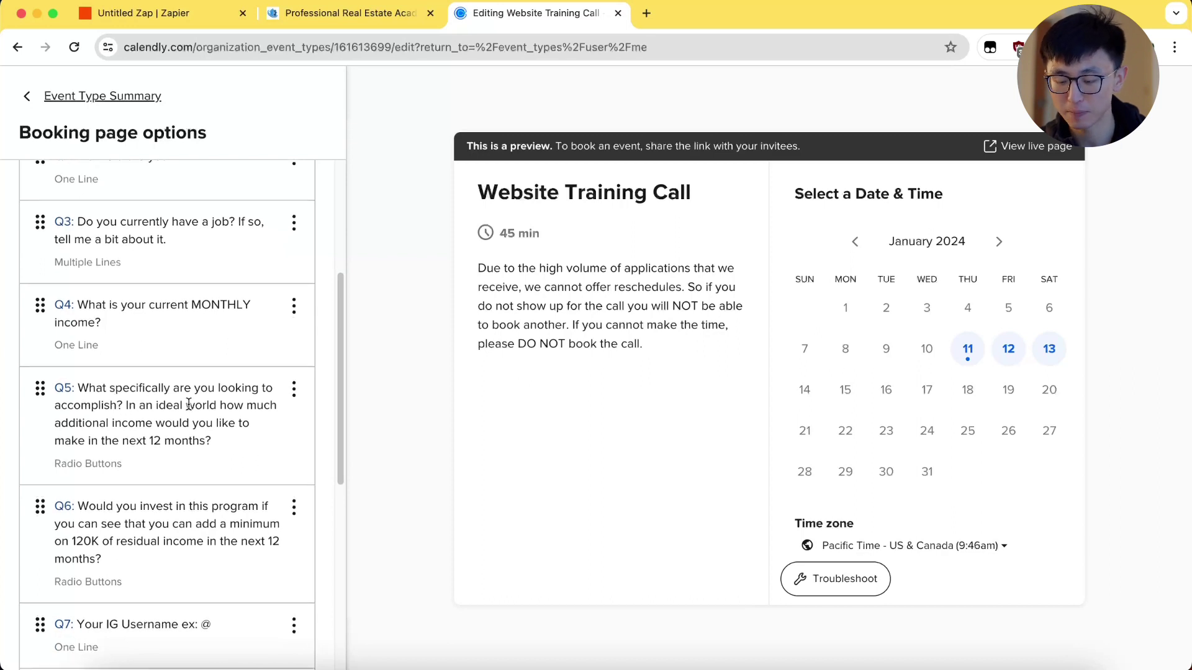
scroll(139, 409, down, 2)
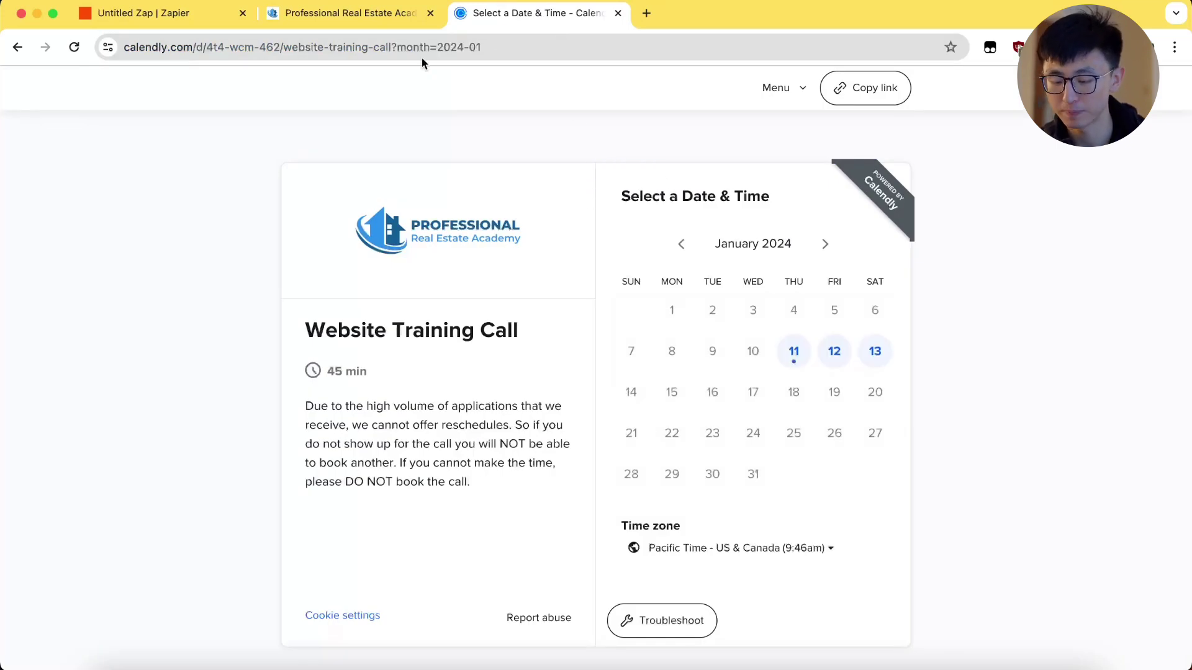
Step: Set the Calendly trigger event to Invitee Created and confirm the connected account and scope
click(185, 22)
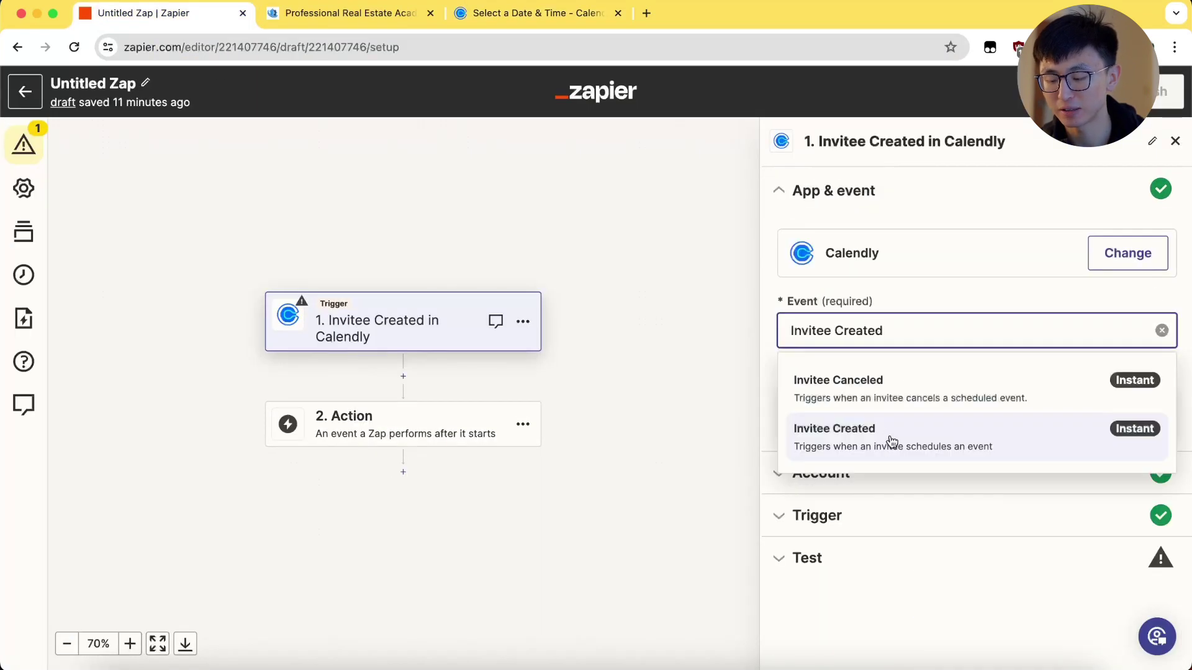
click(928, 443)
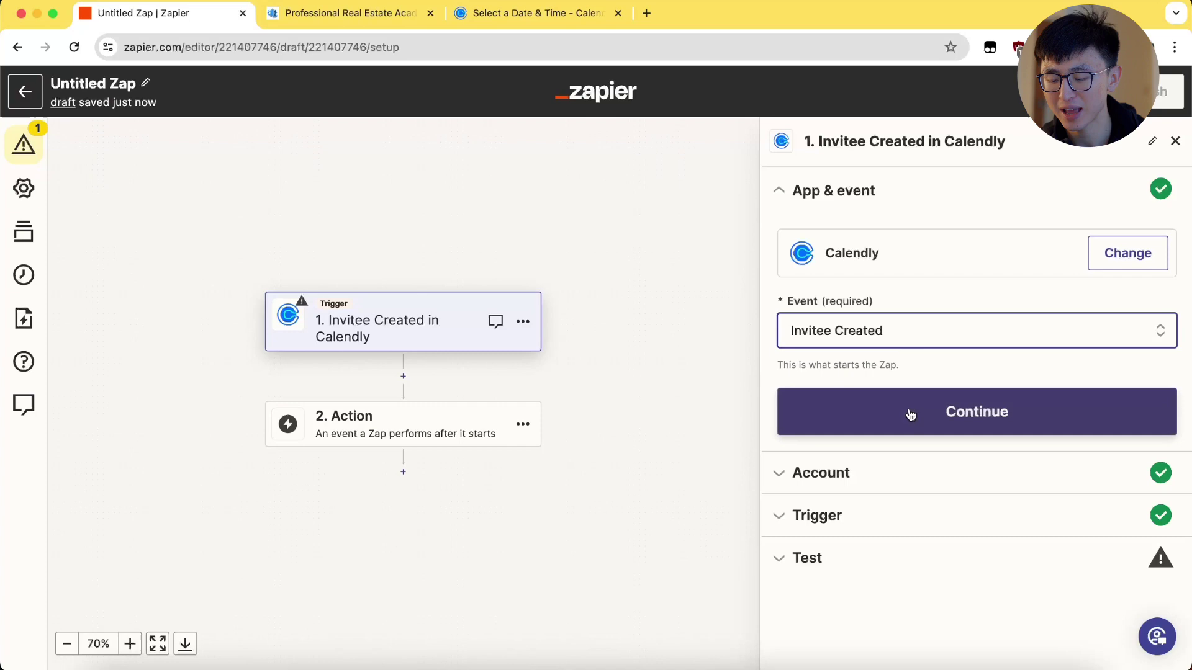
click(907, 412)
click(858, 430)
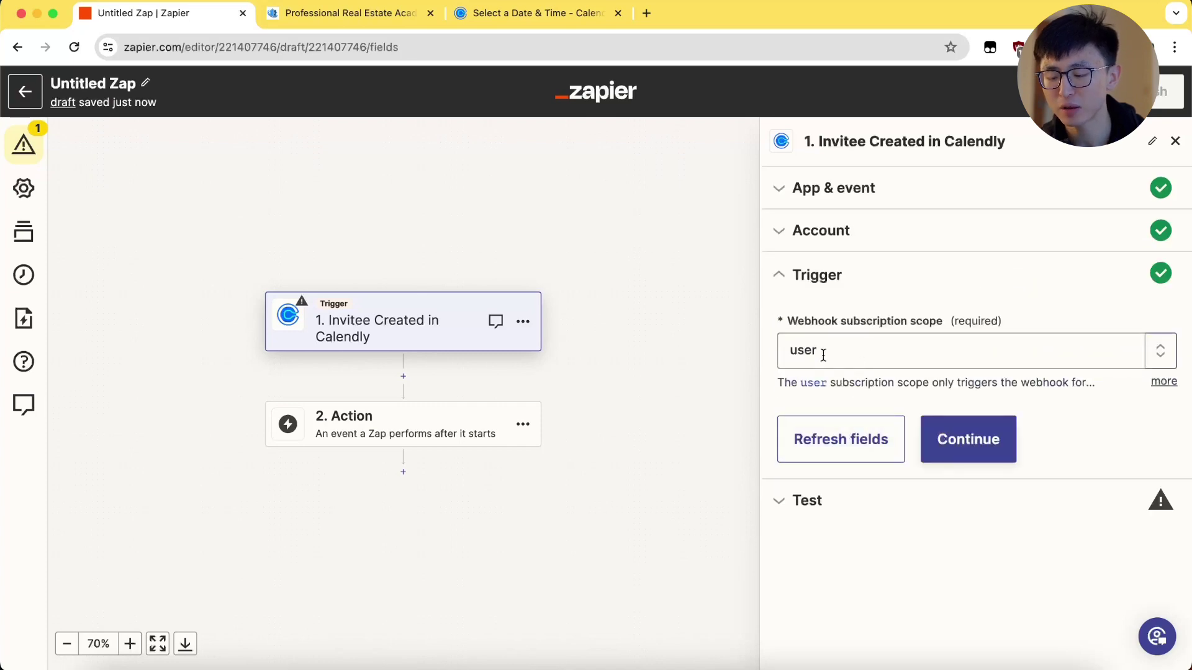
click(968, 439)
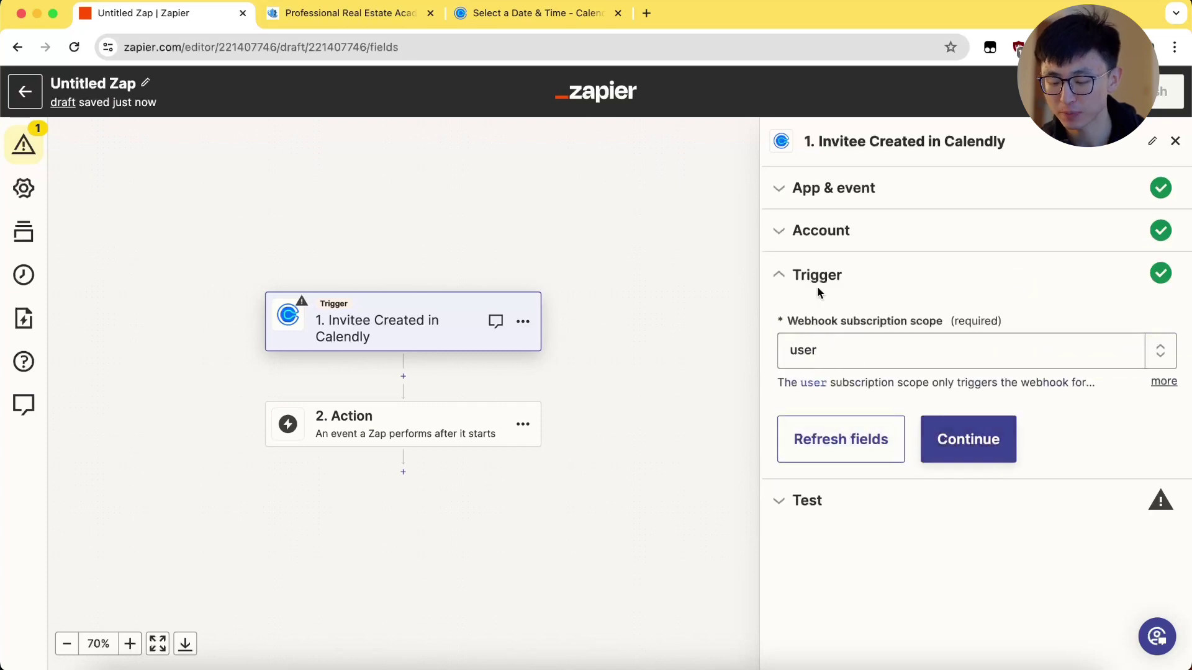
drag(906, 442, 1046, 442)
Step: Book a test call for January 13 at 9:00am named 'test Calendly' with an email
click(484, 12)
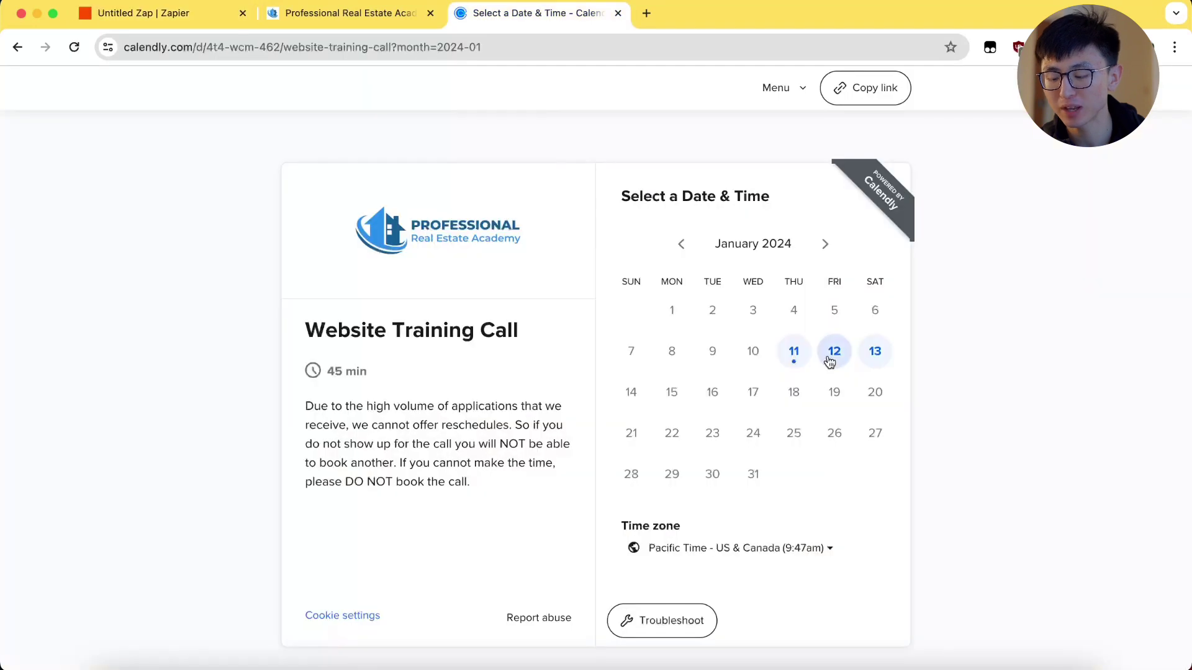
click(832, 351)
click(843, 295)
click(928, 295)
text(te)
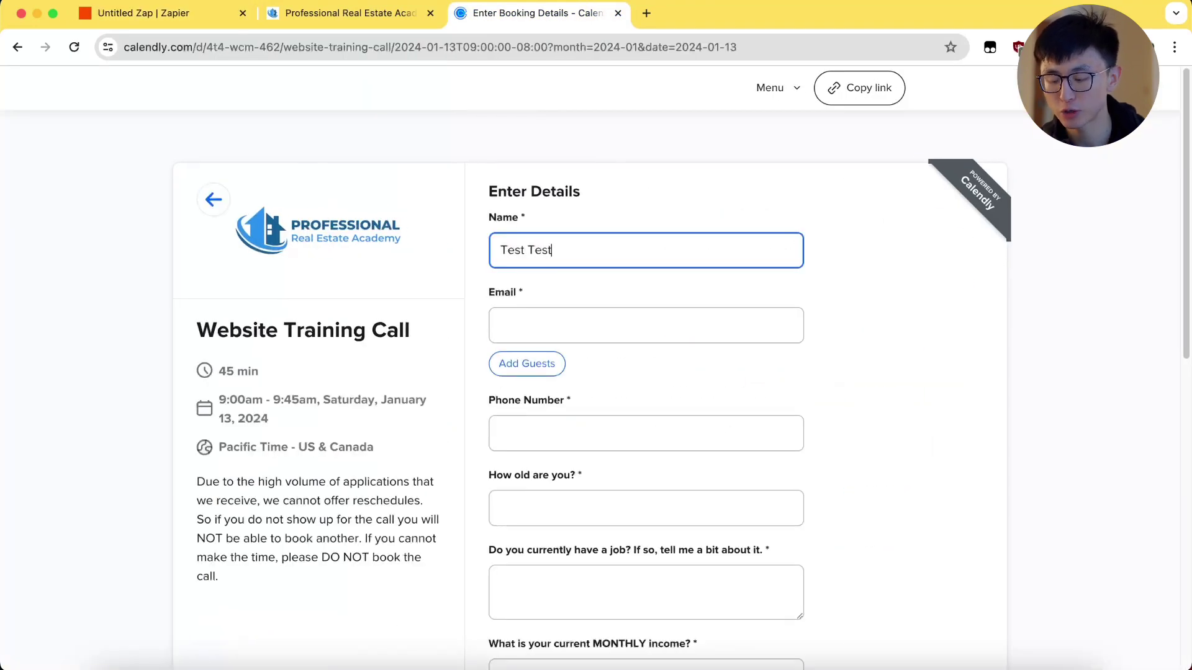
text(st Calendly)
key(Tab)
text(tes)
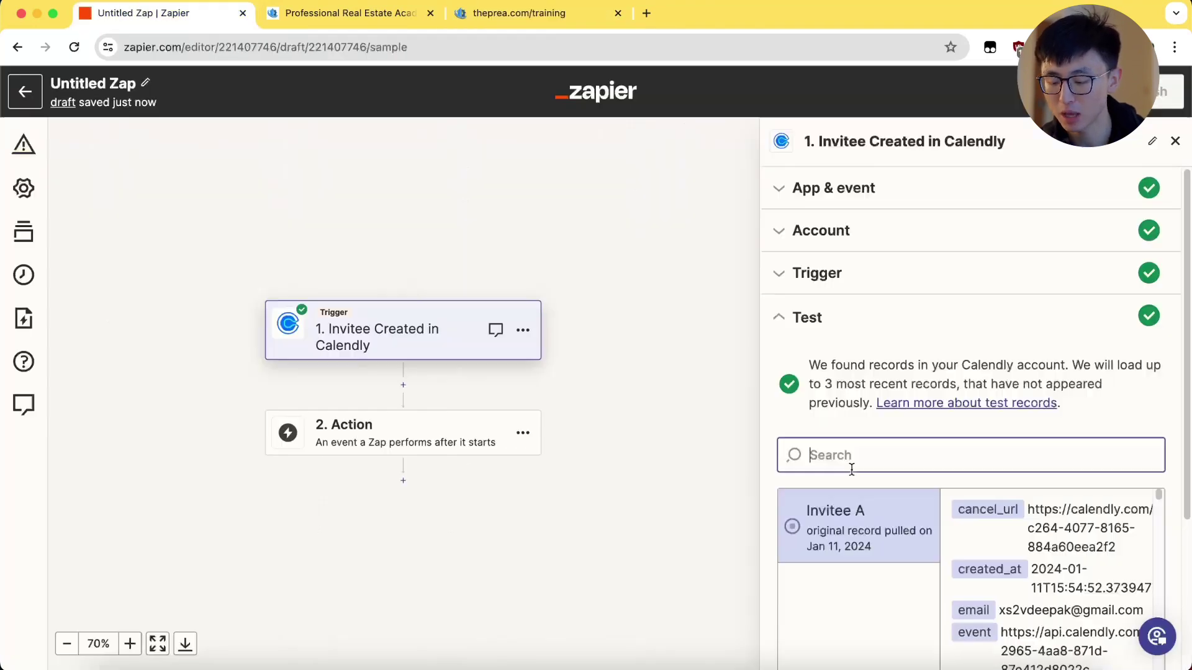
Step: Find new records to load the test booking and continue with the selected record
scroll(968, 403, down, 3)
click(858, 571)
scroll(1055, 434, down, 4)
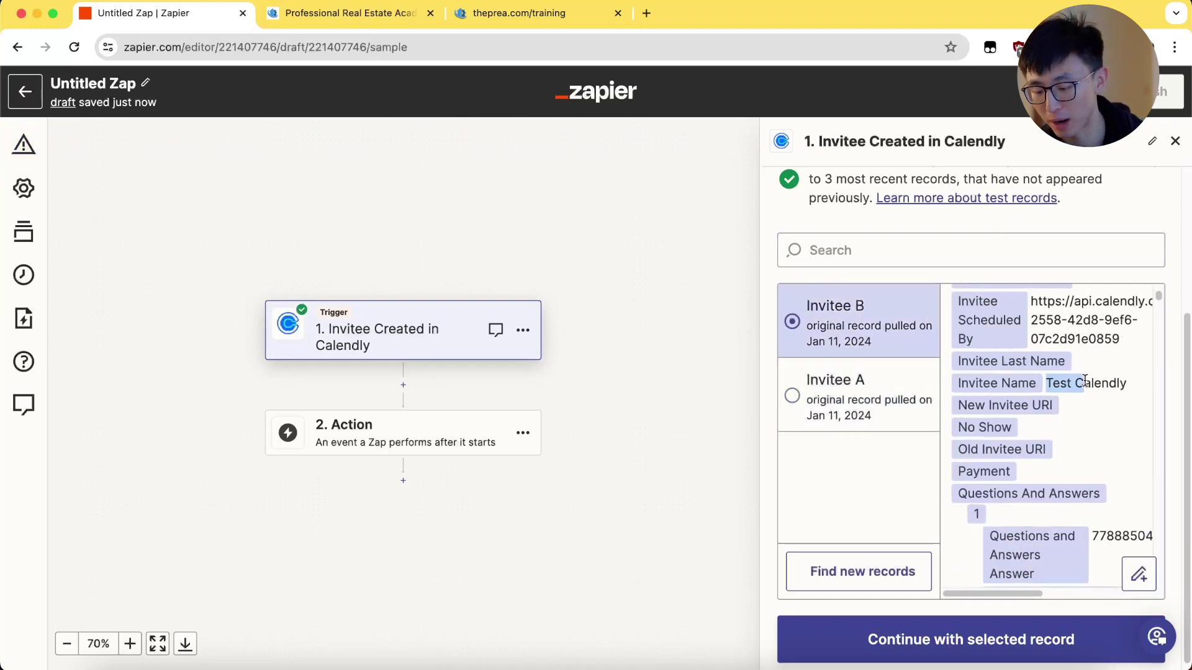
drag(1046, 383, 1126, 383)
scroll(1127, 388, down, 1)
scroll(1127, 388, up, 1)
click(996, 645)
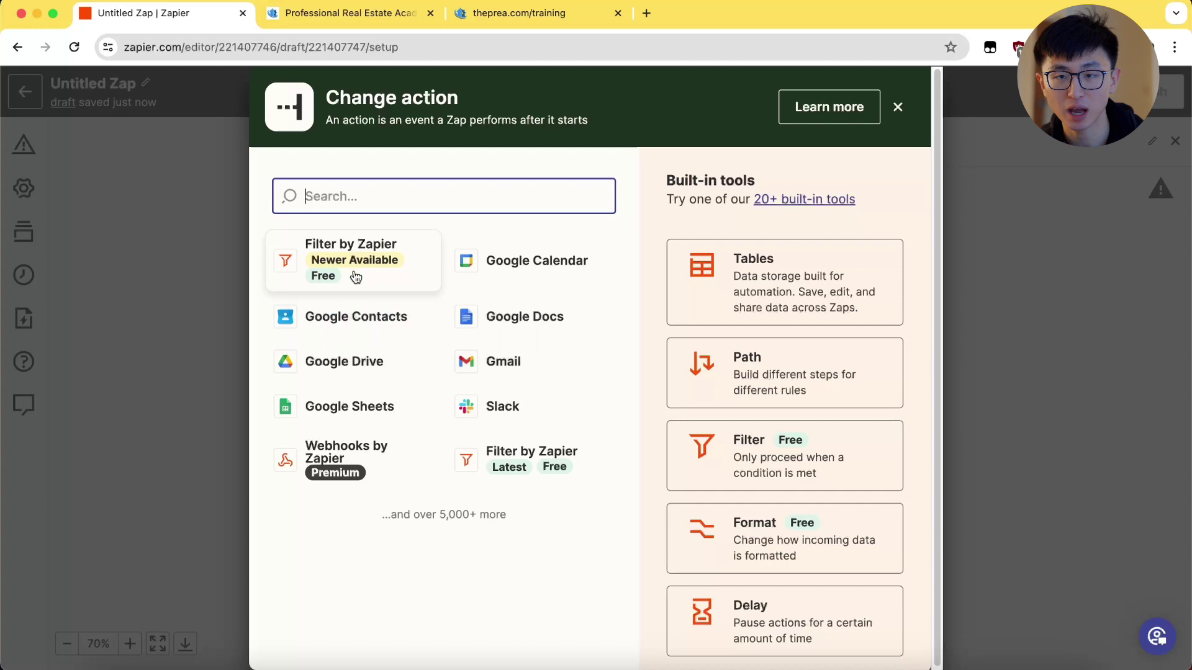
Step: Add a filter requiring Event Type Name to exactly match 'Website Training Call'
click(356, 277)
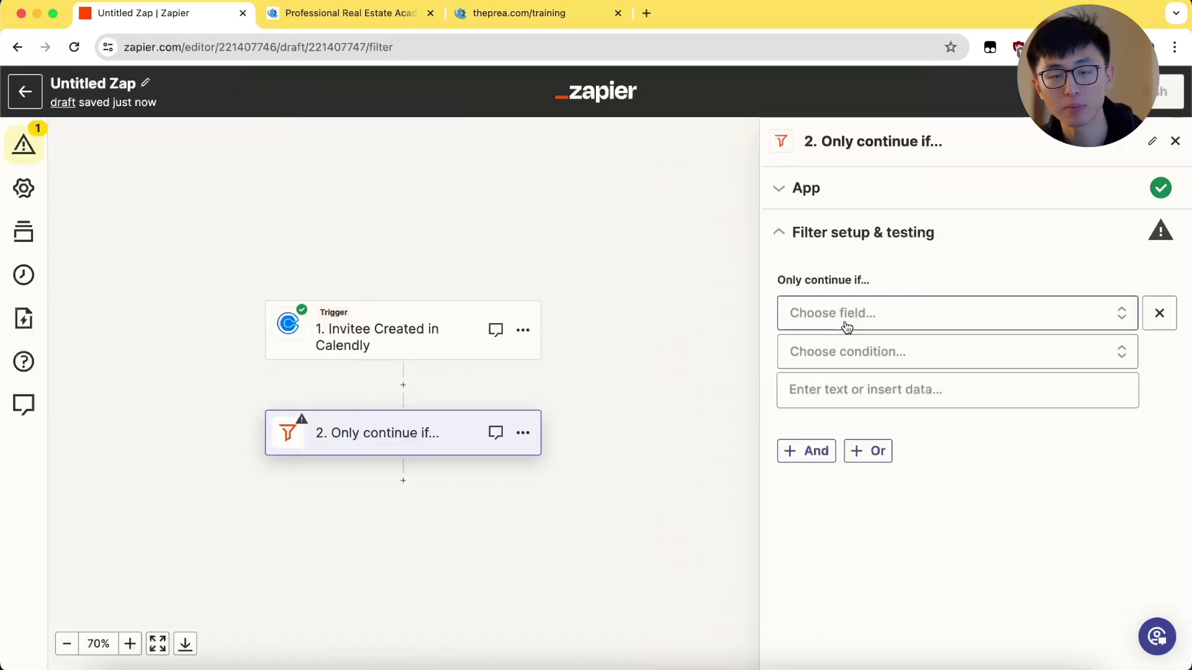
click(900, 311)
click(875, 561)
click(882, 352)
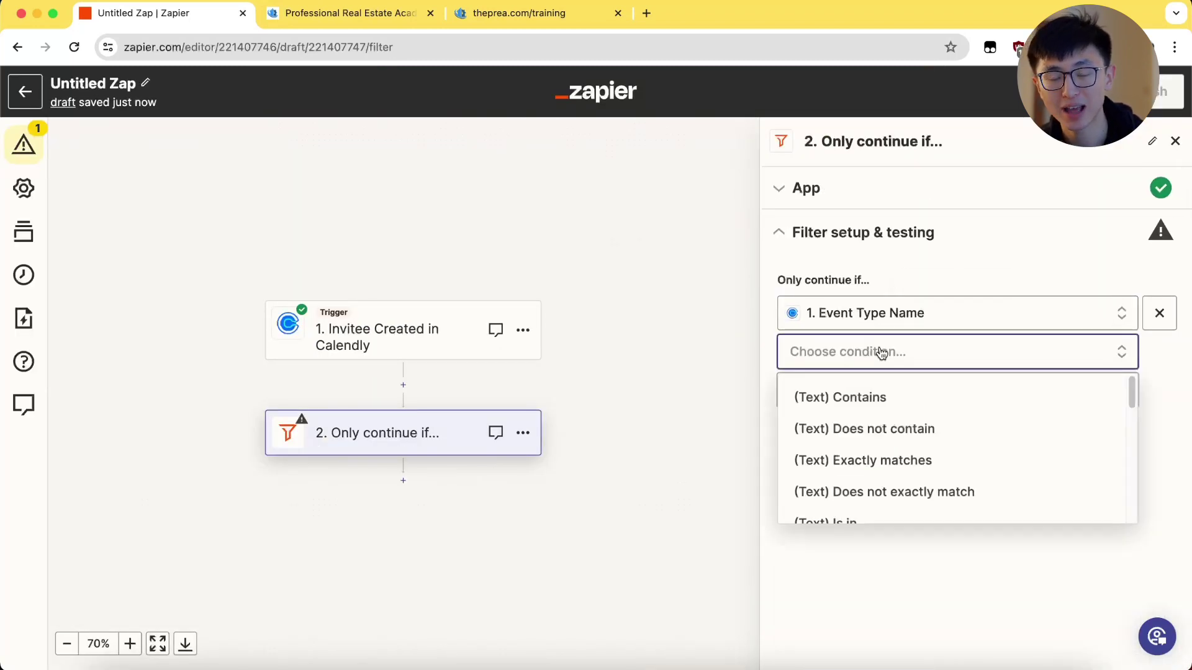
click(877, 460)
drag(324, 327, 417, 327)
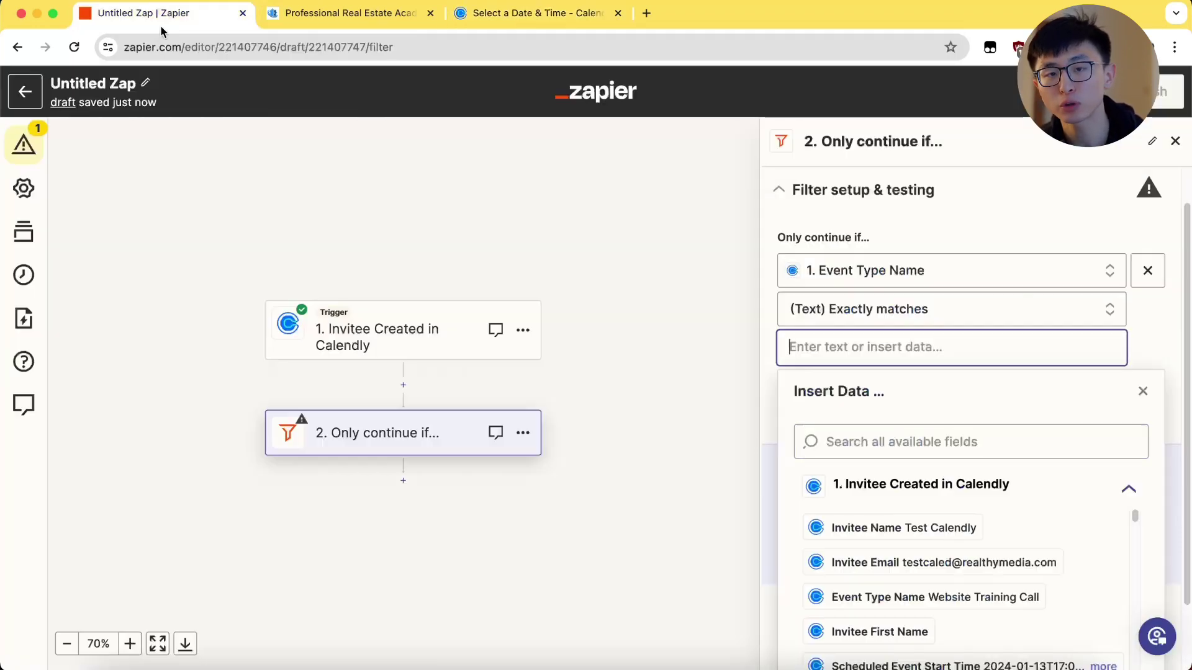
text(Website Training Call)
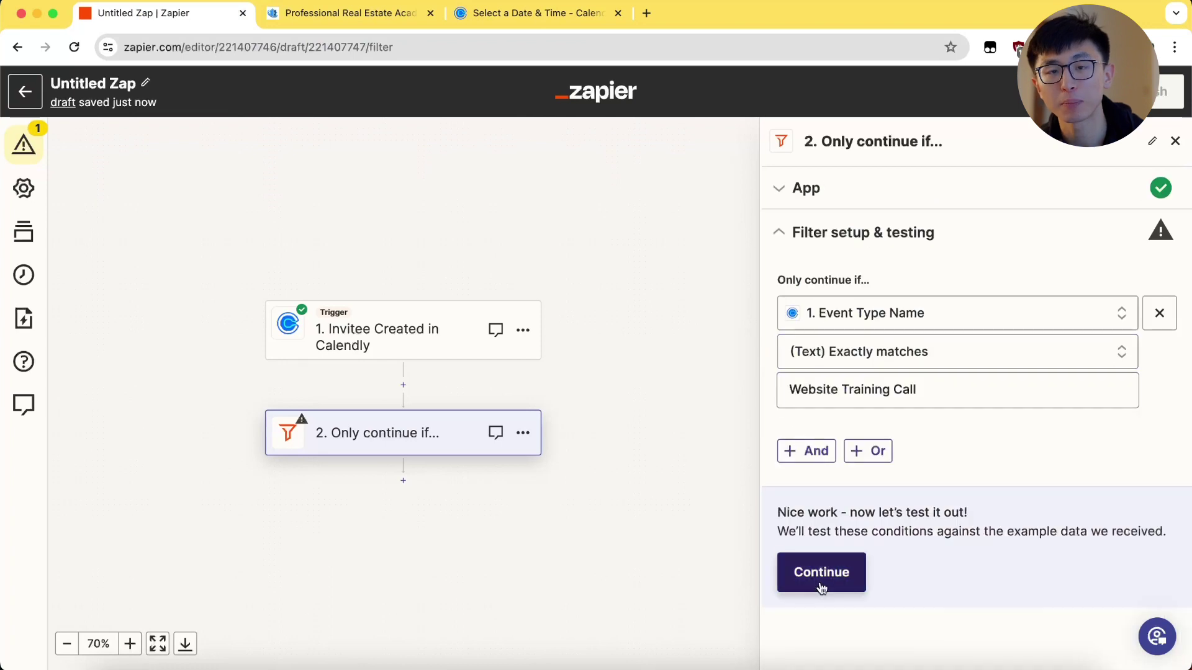
click(841, 580)
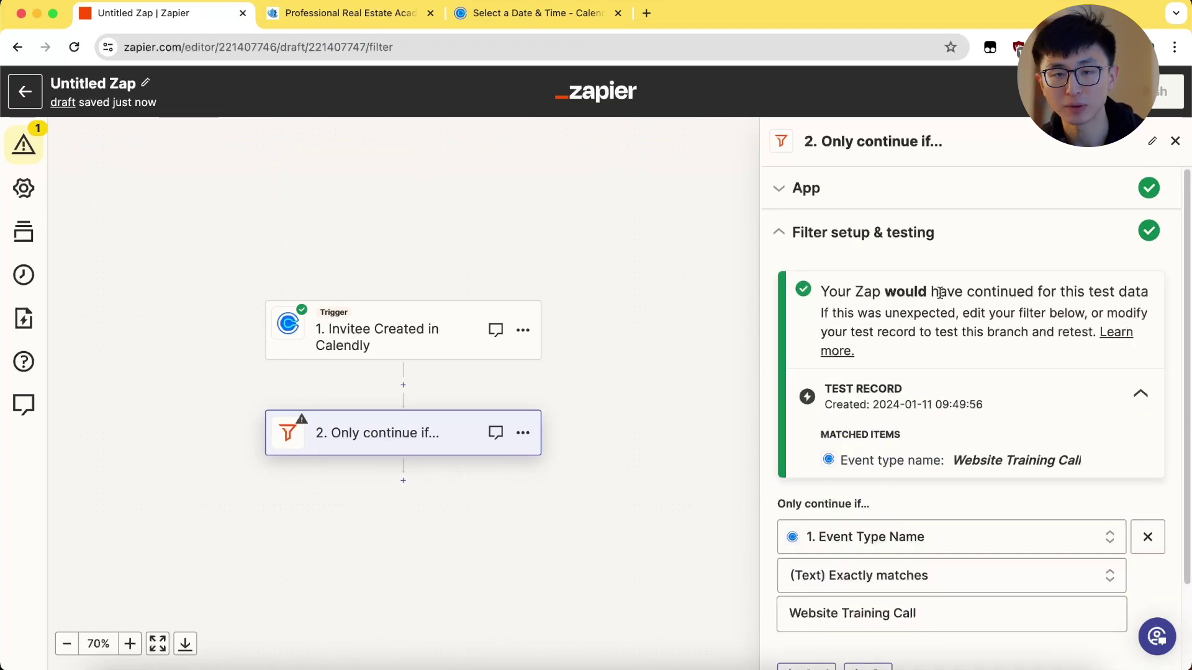
scroll(850, 541, down, 3)
Step: Add a second condition: Scheduled Event Hosts Email exactly matches the host's email address
click(807, 578)
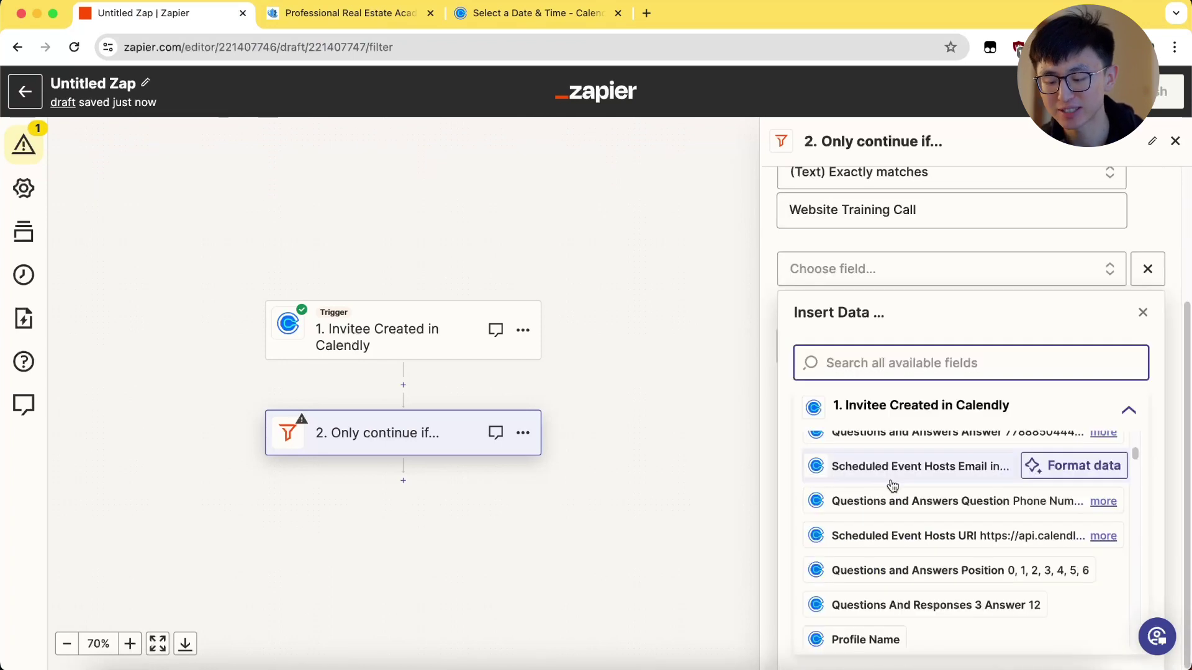
click(892, 483)
click(974, 490)
click(869, 614)
click(924, 527)
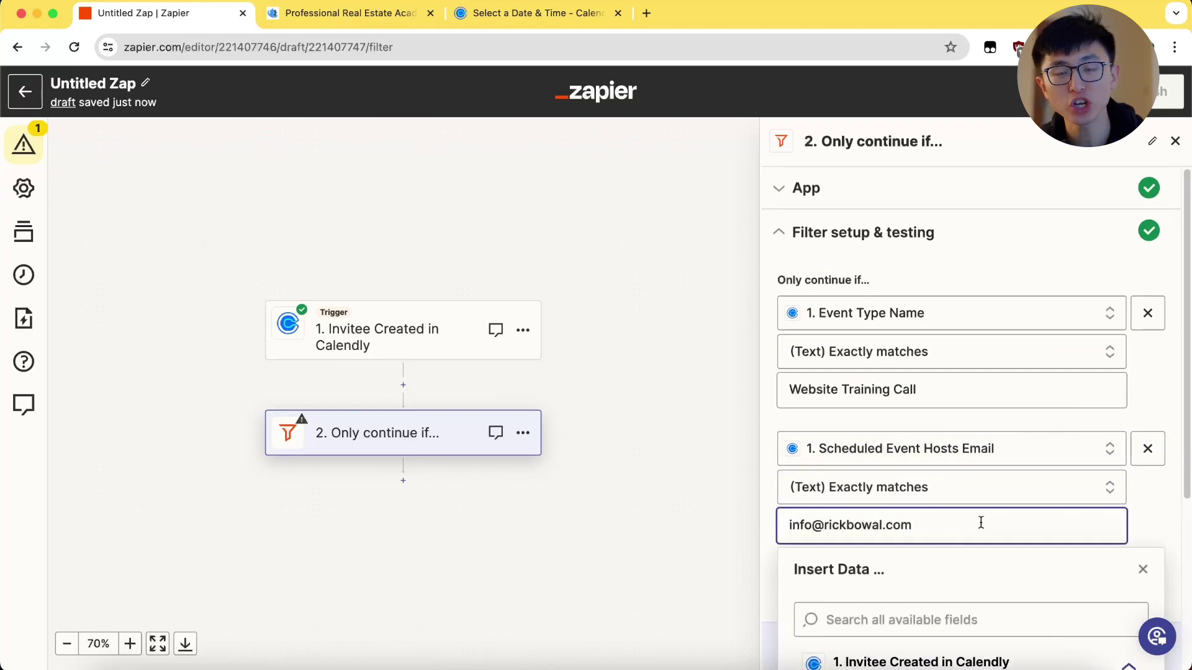
click(962, 548)
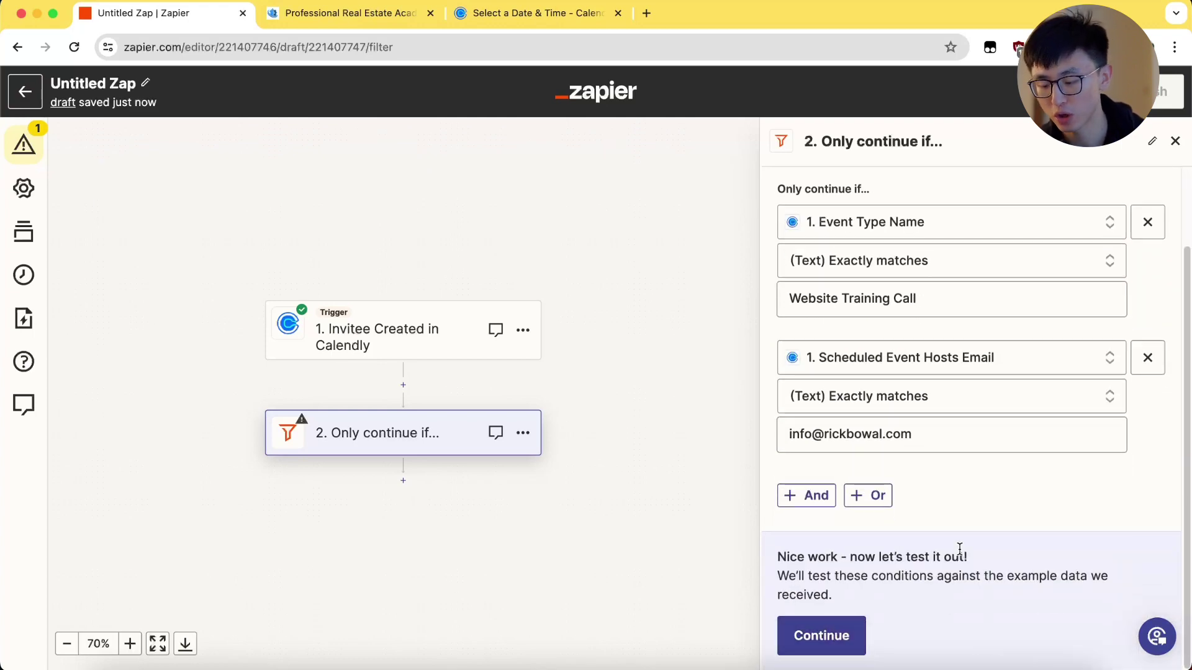
click(978, 374)
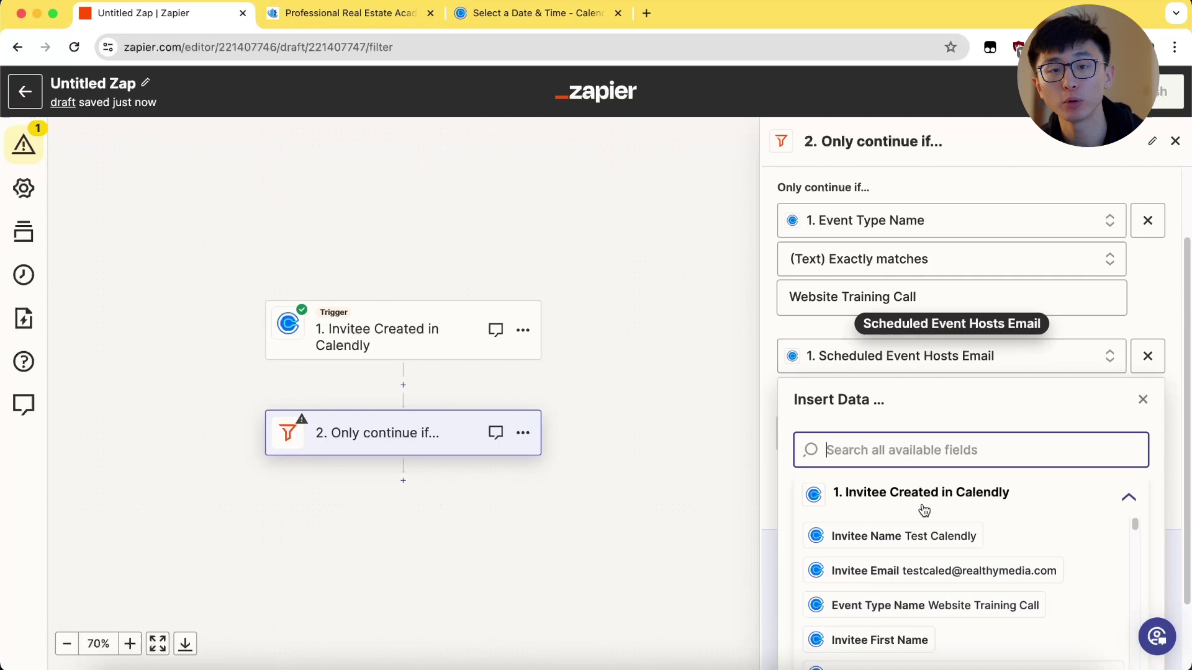
scroll(998, 503, down, 1)
click(719, 430)
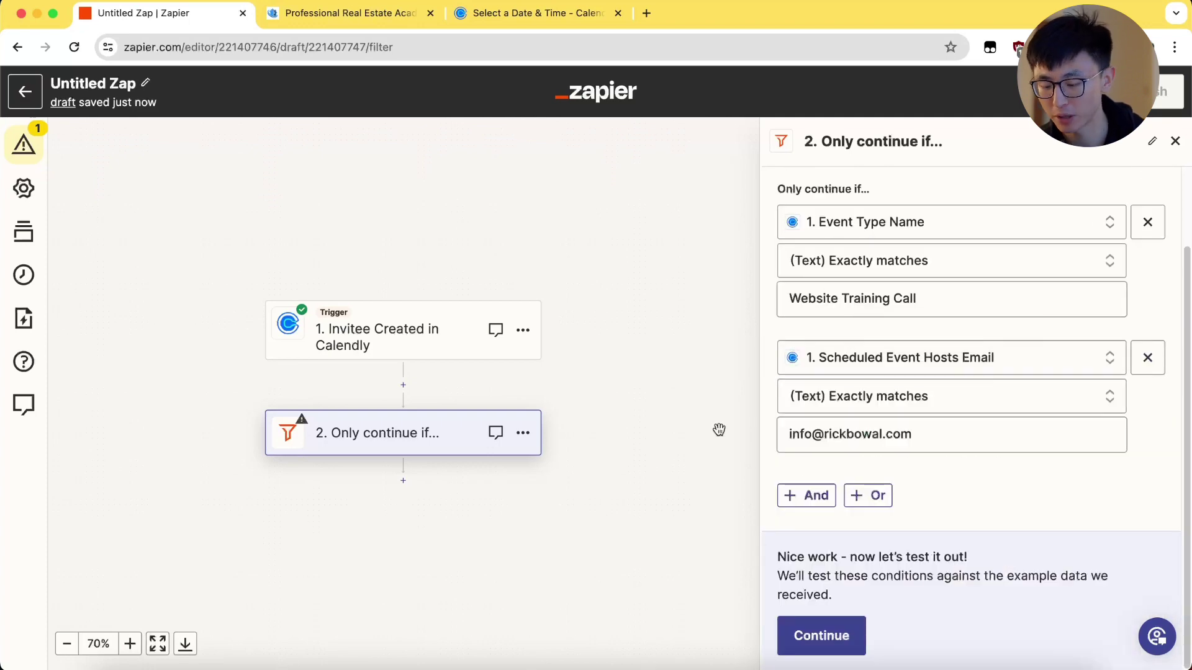
Step: Test the filter and confirm the sample booking's event type passes
click(821, 635)
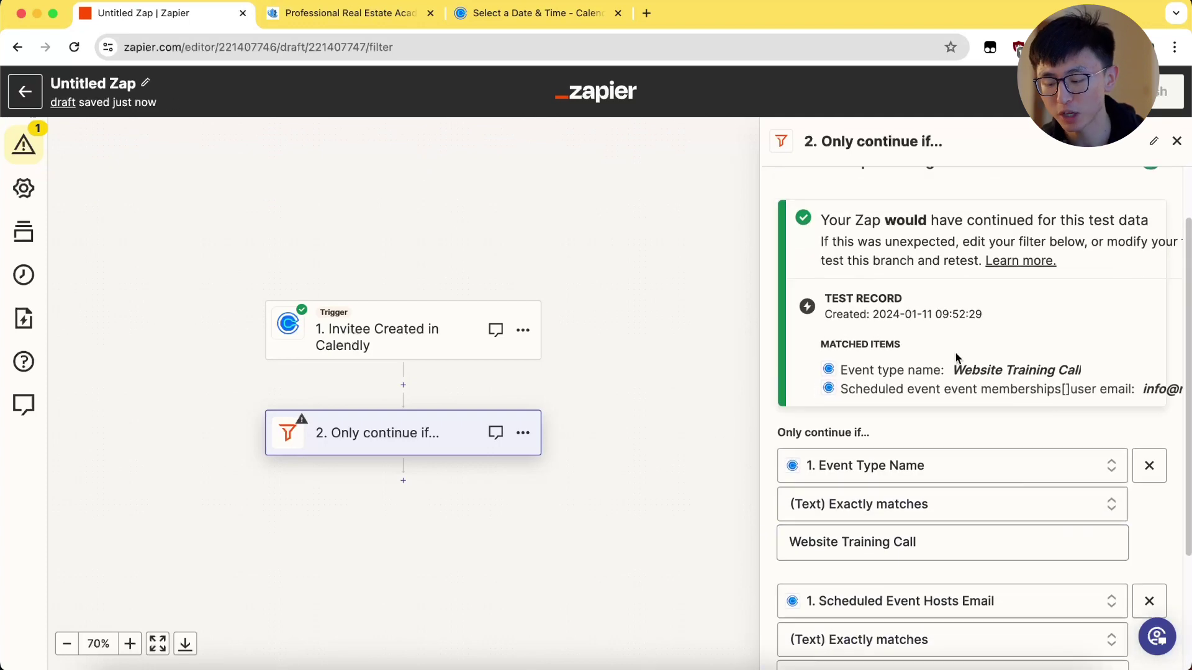
scroll(1076, 331, down, 1)
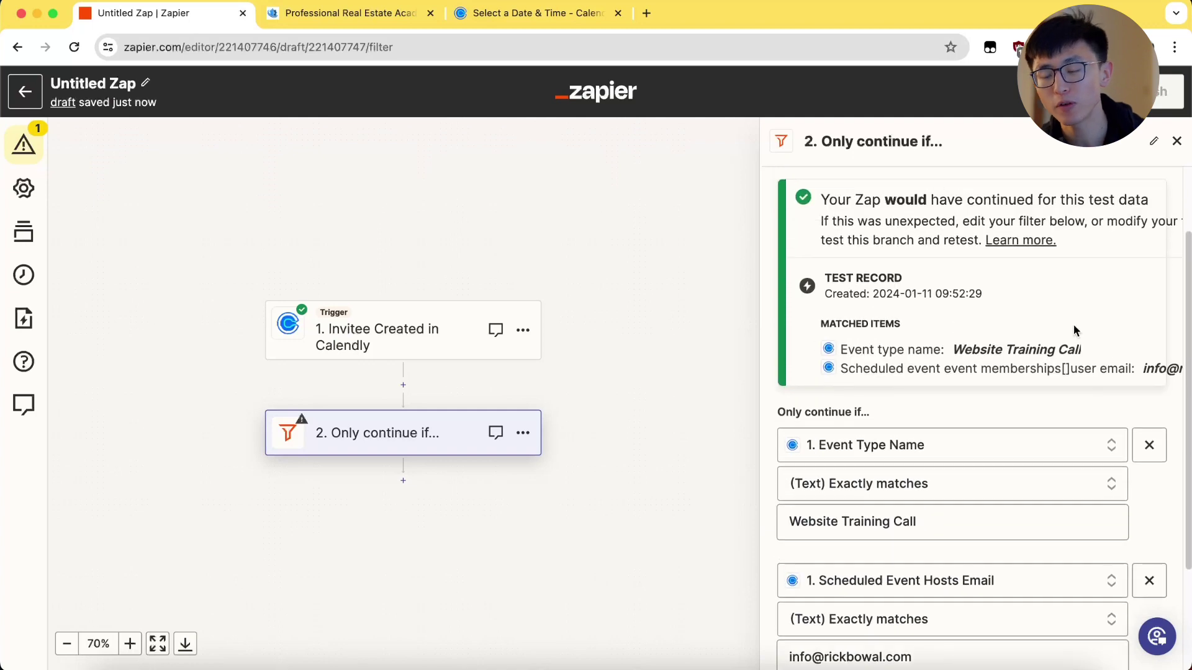
drag(956, 348, 1179, 369)
scroll(1045, 428, down, 3)
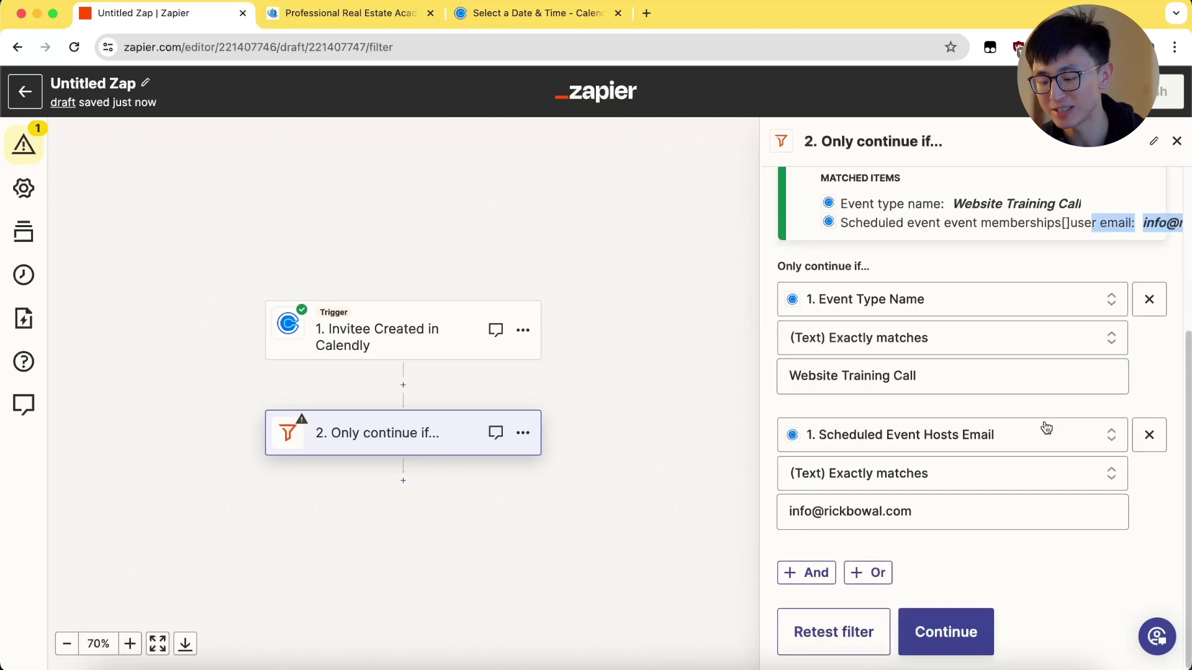
Step: Search 'lead', choose LeadConnector as the step 3 app, and browse its event list
click(917, 645)
text(le)
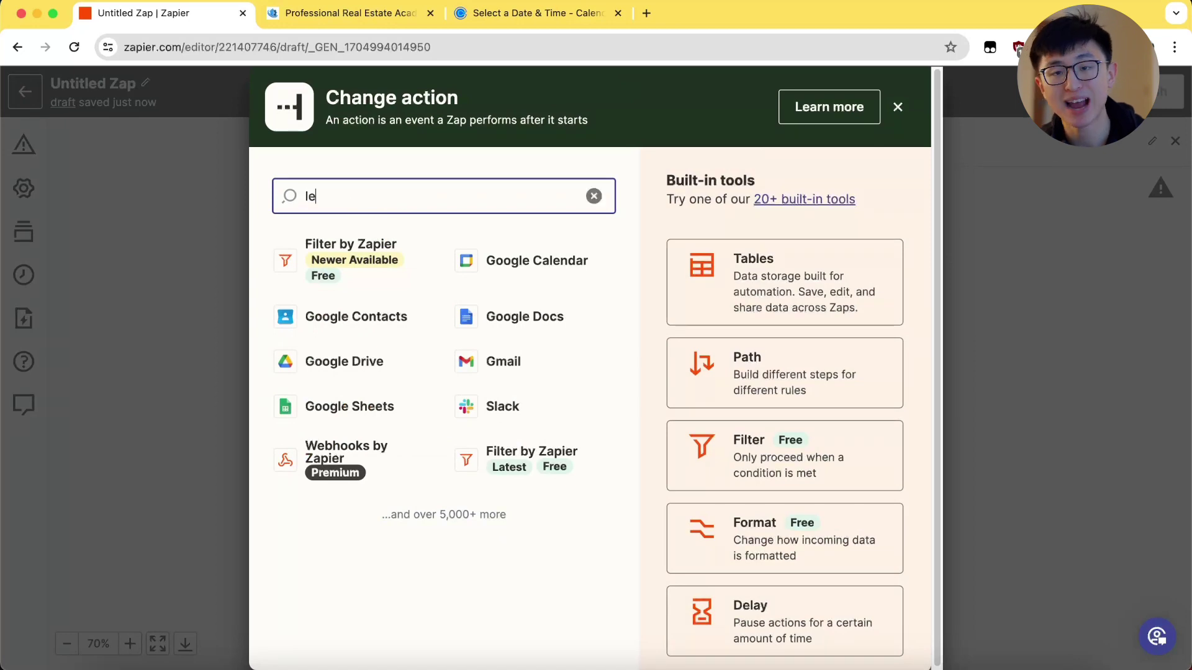
text(ad)
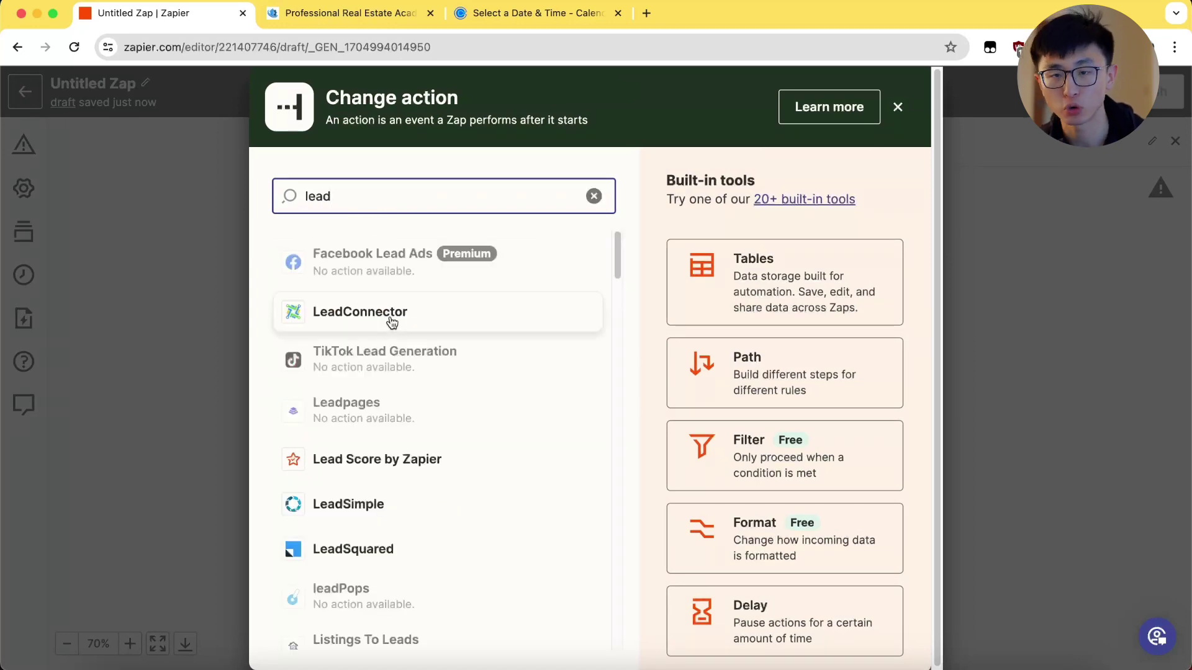
click(391, 322)
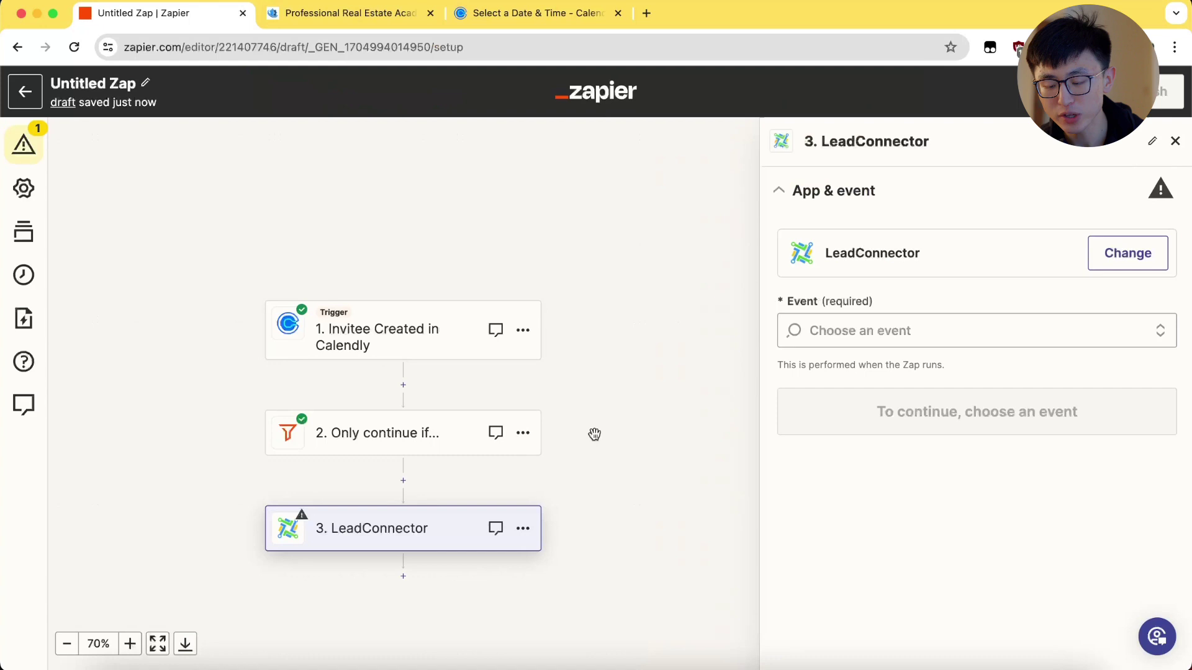
click(934, 334)
scroll(946, 391, down, 2)
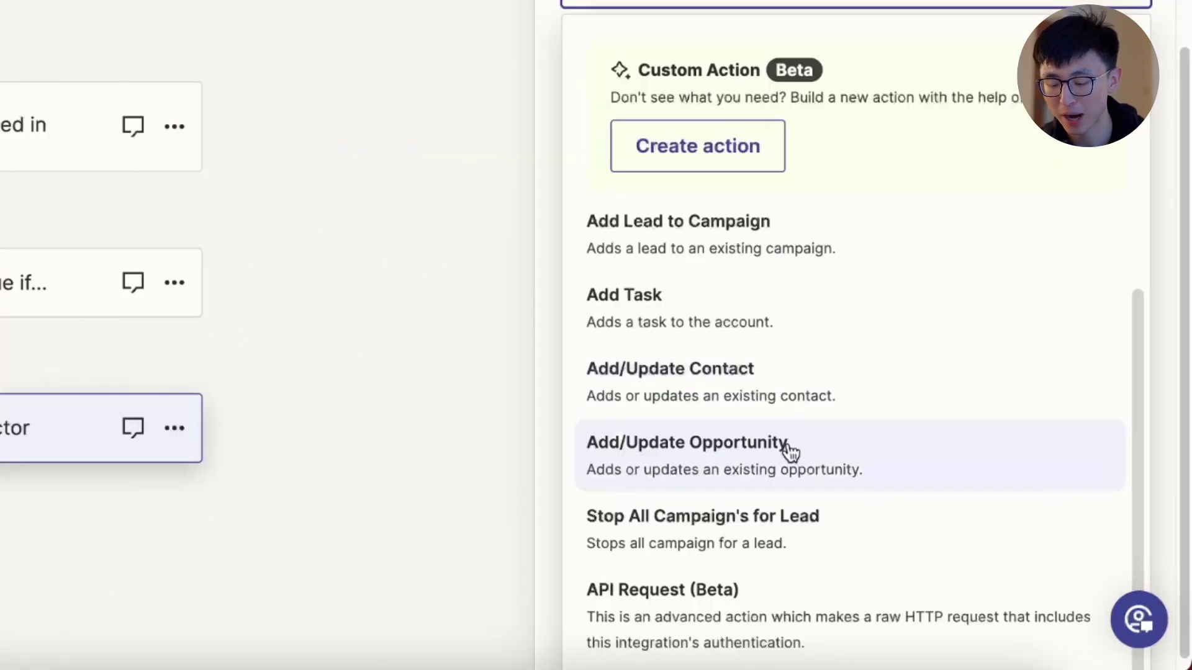
Step: Choose the Add/Update Opportunity event with the PREA LeadConnector account
click(789, 448)
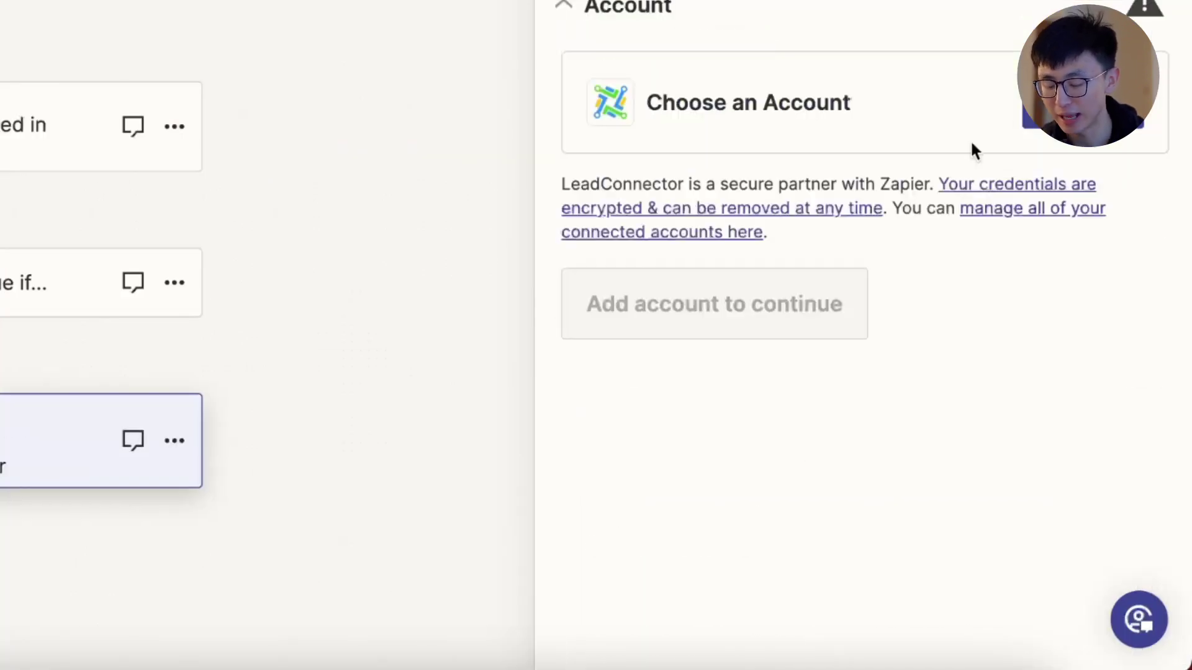
click(970, 140)
click(708, 418)
click(692, 188)
Step: Map Invitee Name into Full Name and the phone answer into Phone Number
click(665, 373)
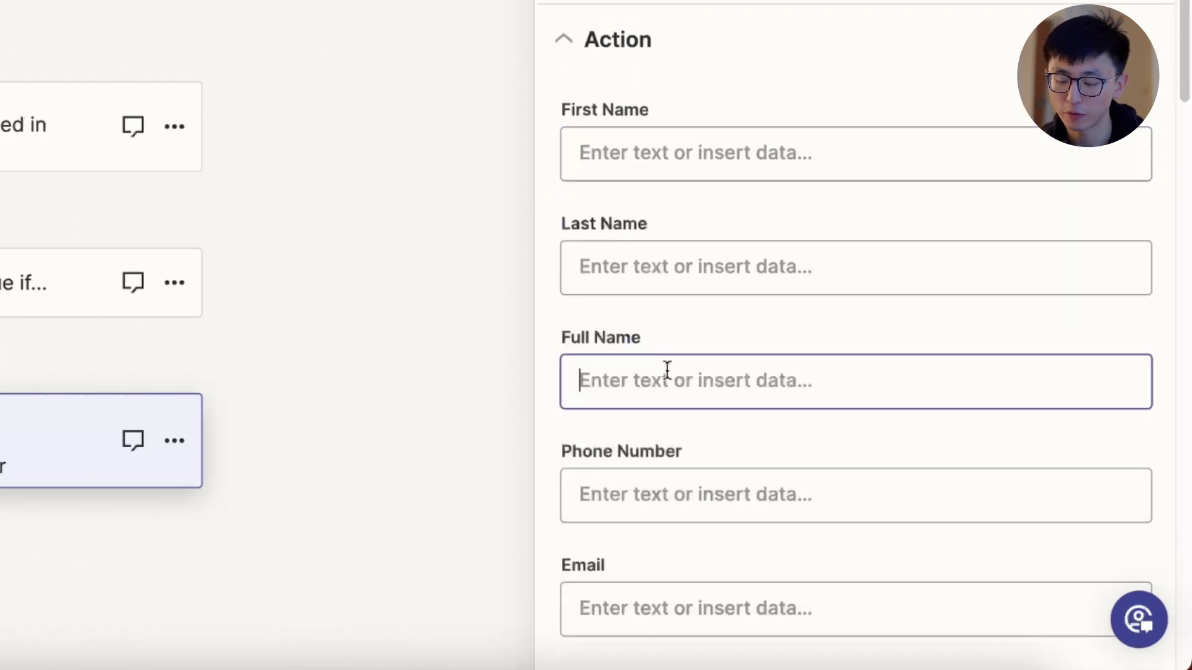
click(820, 490)
click(731, 320)
click(779, 495)
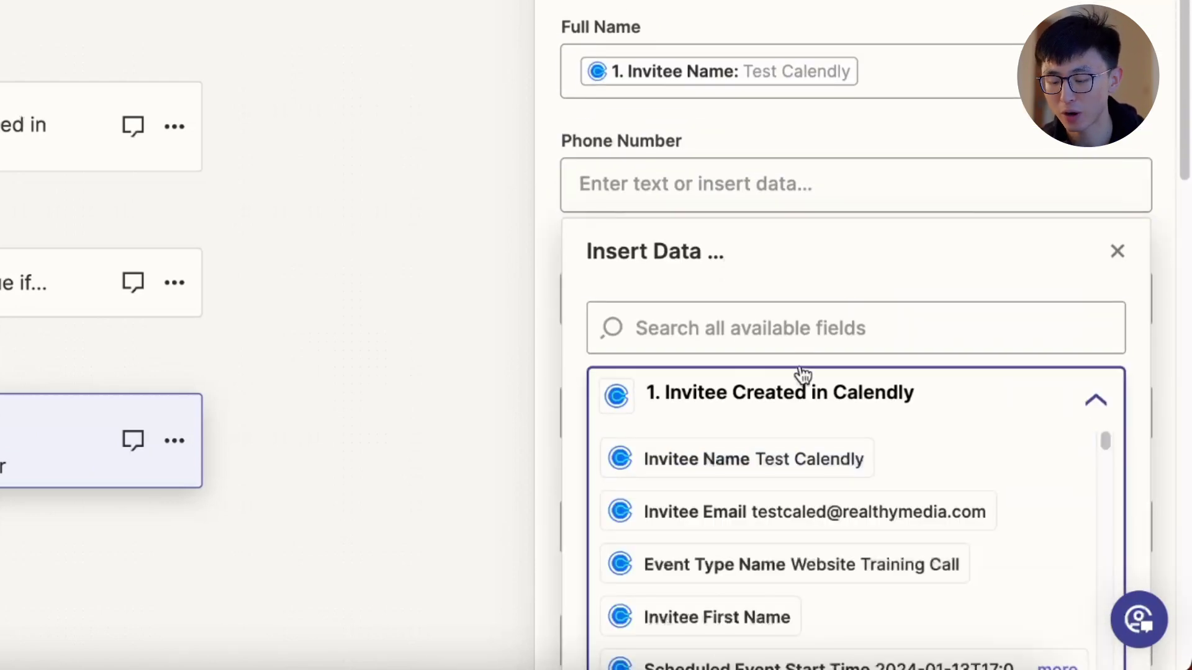
click(800, 328)
text(778)
scroll(869, 494, down, 1)
scroll(884, 525, up, 1)
click(868, 460)
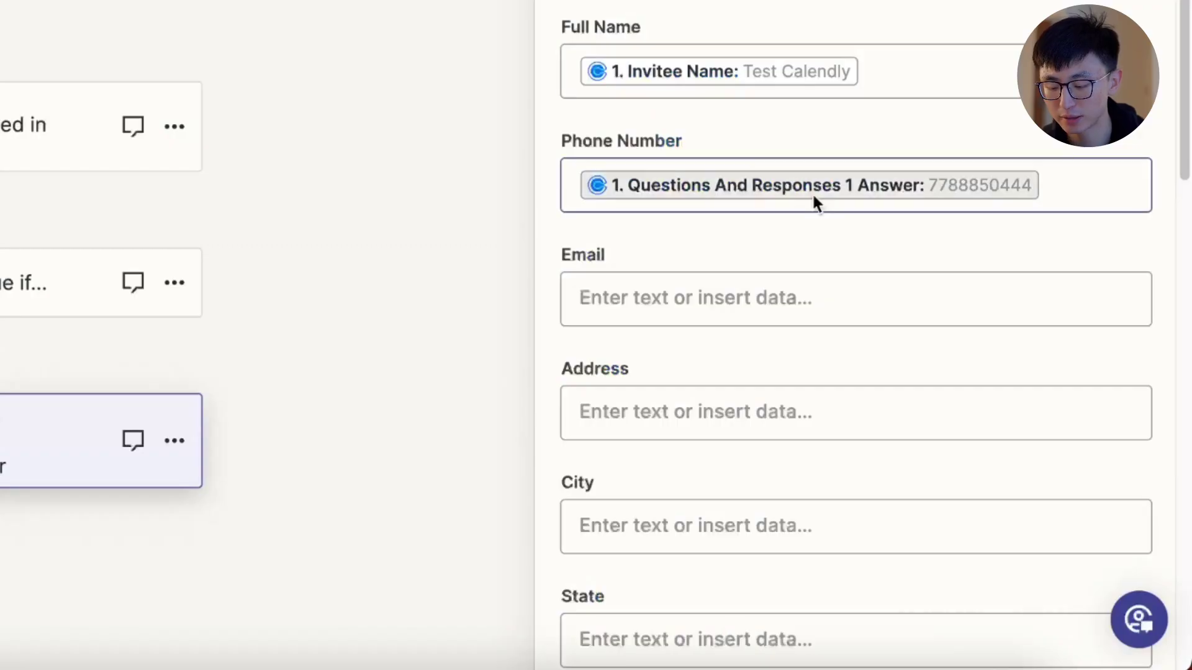
click(792, 297)
drag(777, 423, 951, 473)
Step: Tag the opportunity 'member' and place it in PREA Website Pipeline at New Triage Call
click(949, 455)
text(member)
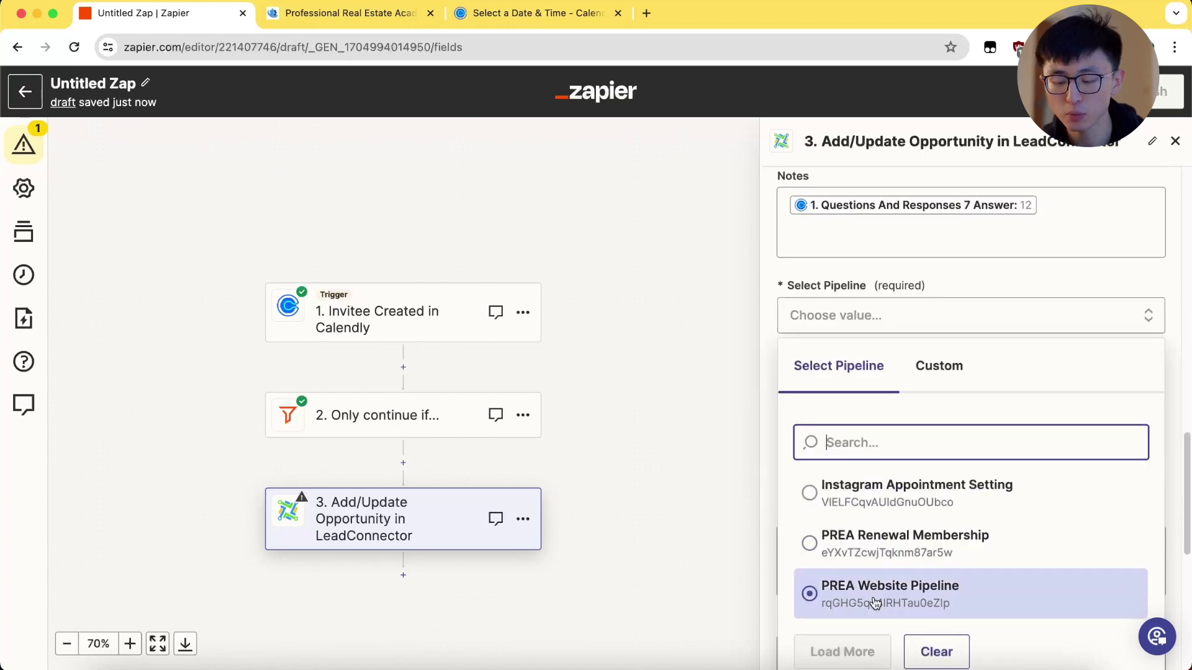
click(872, 599)
click(899, 391)
click(881, 473)
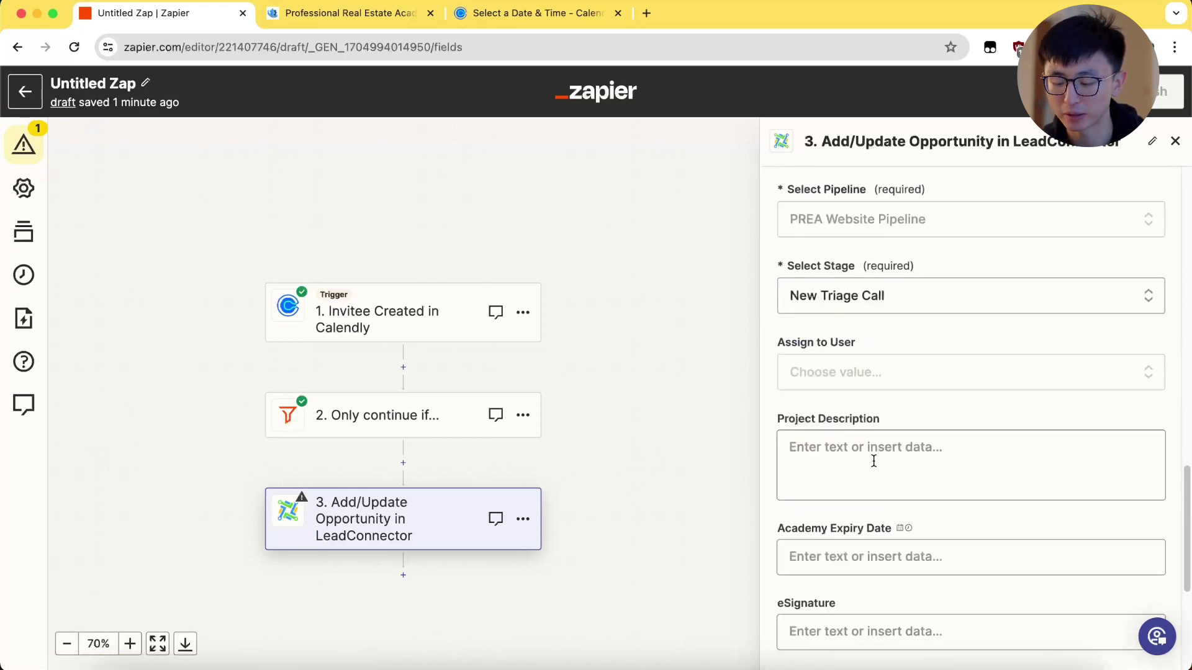
click(917, 384)
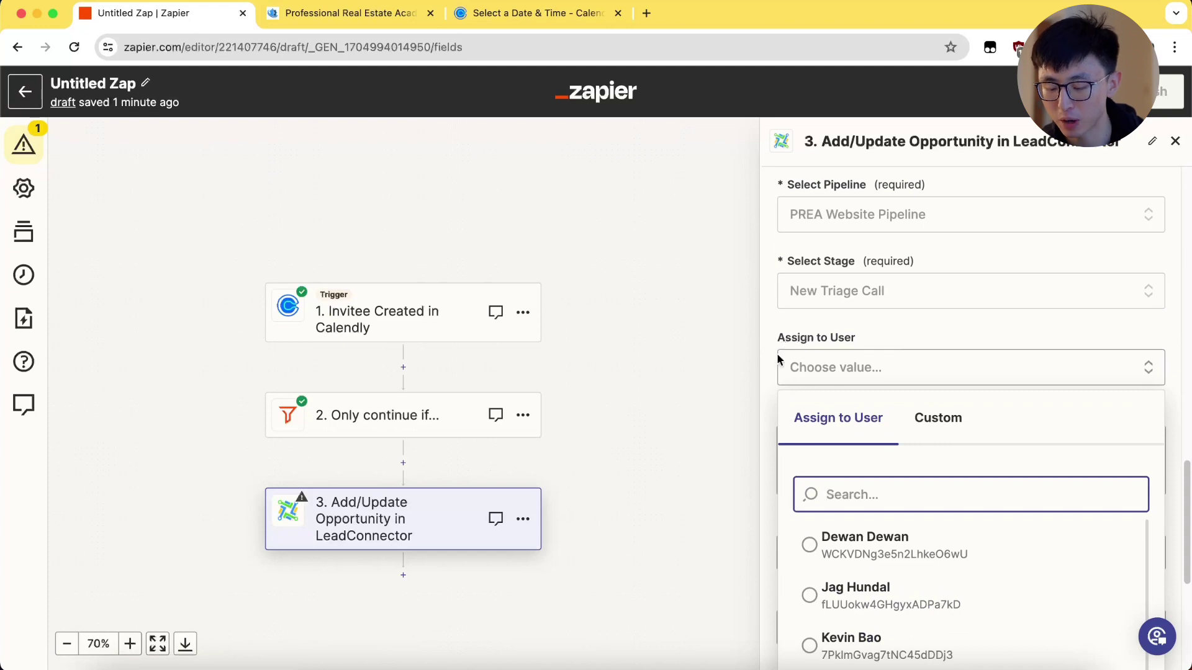
click(316, 417)
click(883, 335)
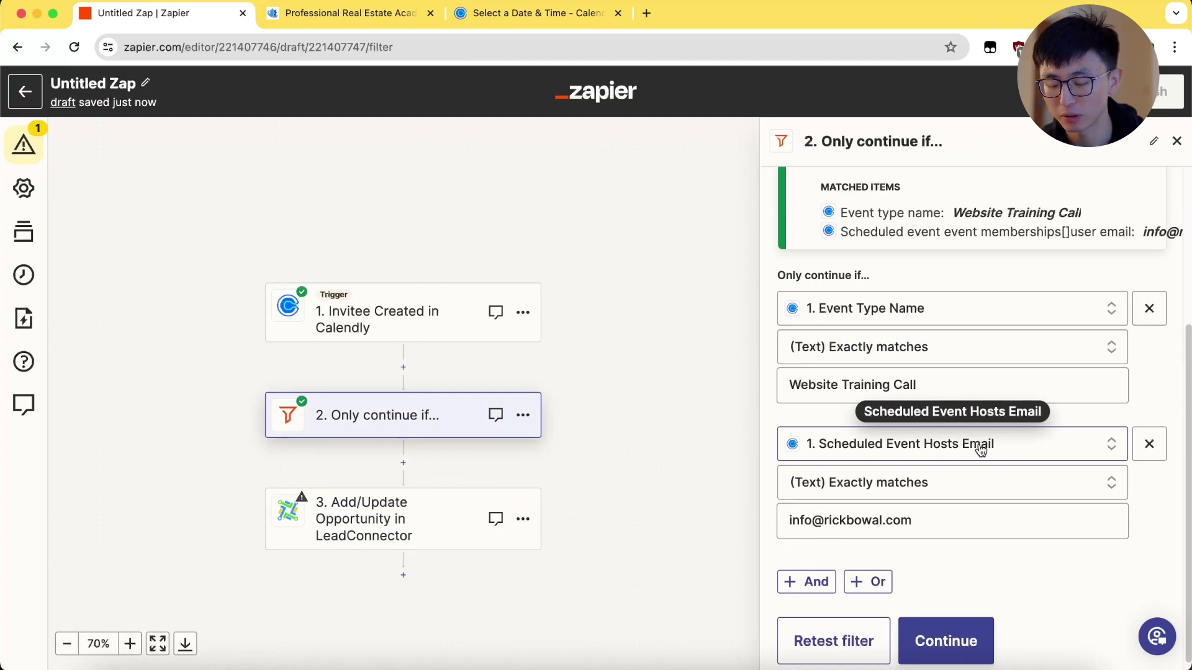
Step: Insert each Questions And Responses question and <b>-wrapped response into Notes, then retest to Success
click(779, 283)
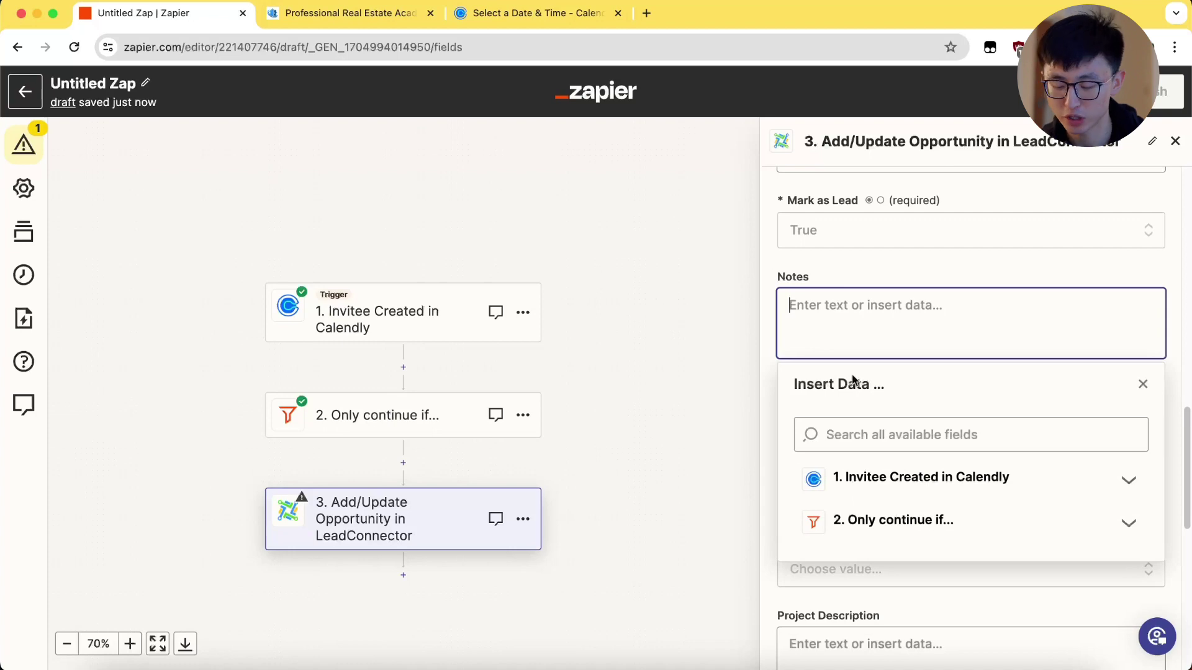
click(919, 477)
scroll(923, 385, down, 10)
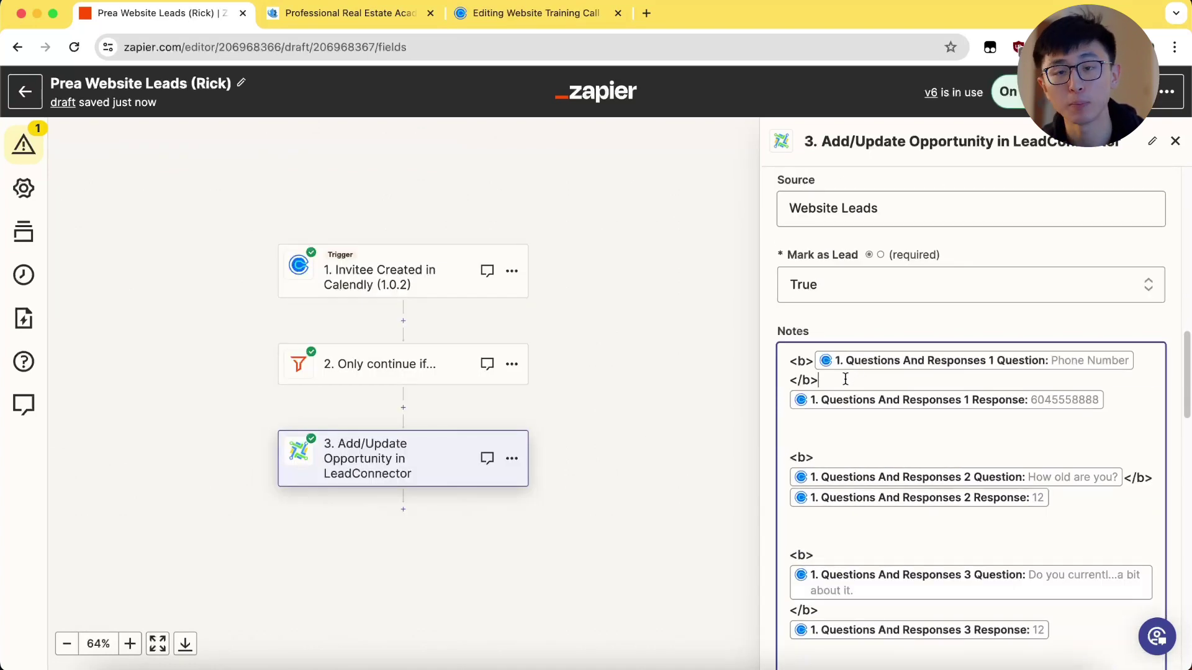
scroll(810, 339, down, 2)
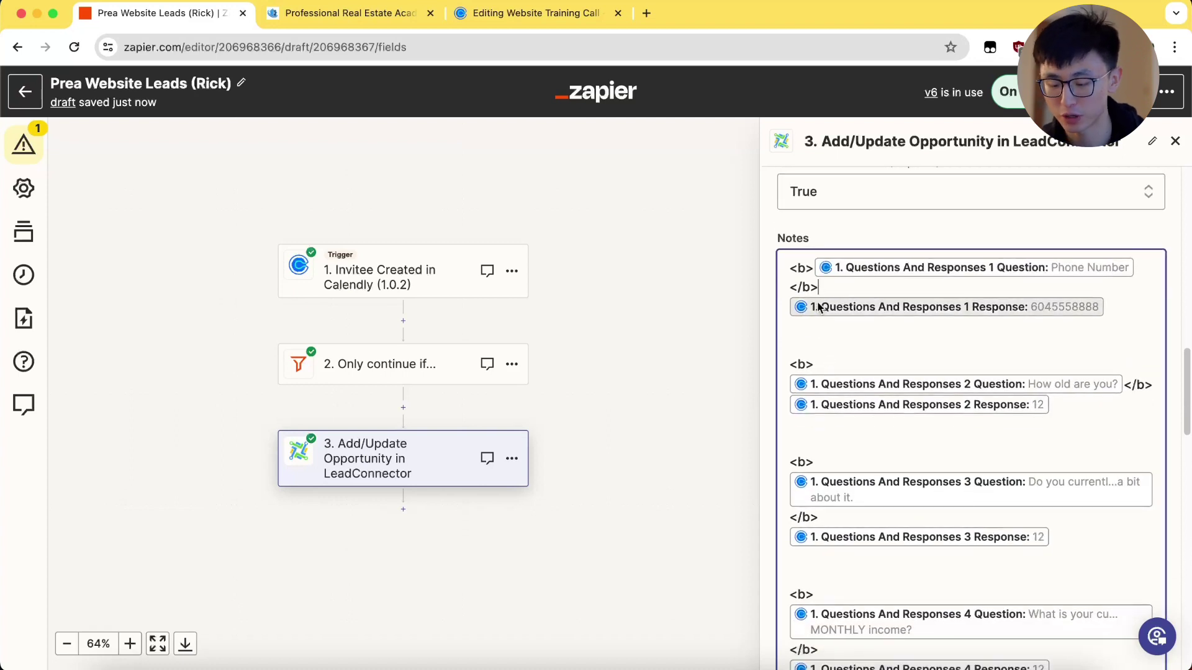
click(785, 277)
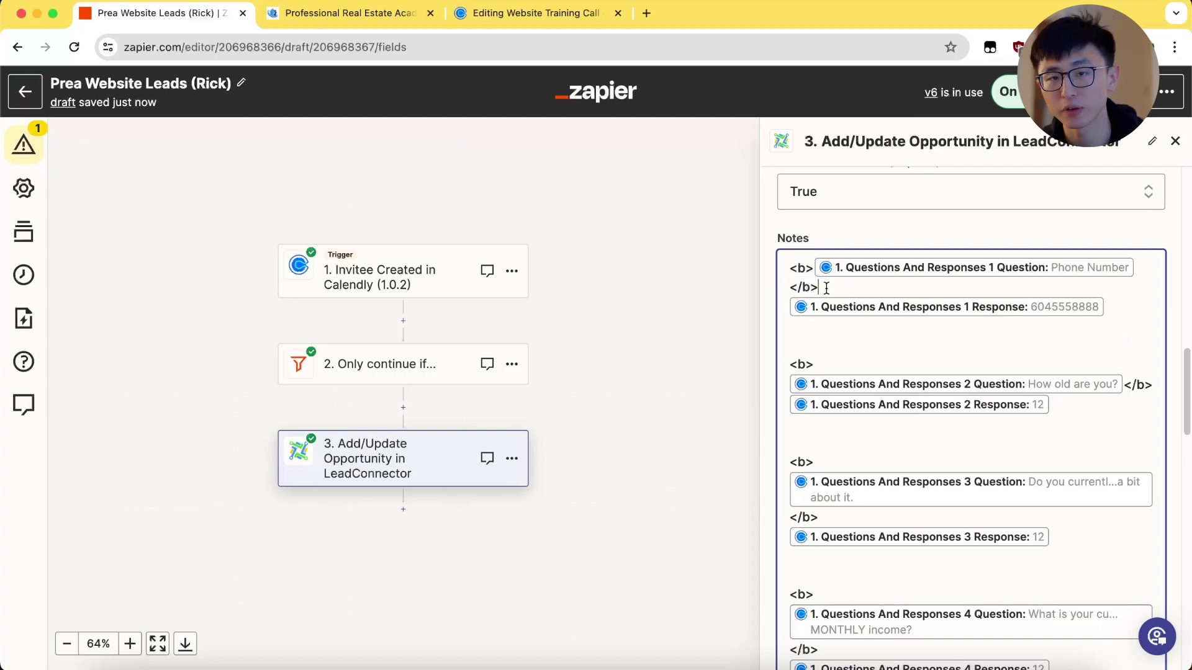
scroll(871, 320, up, 5)
scroll(870, 320, down, 20)
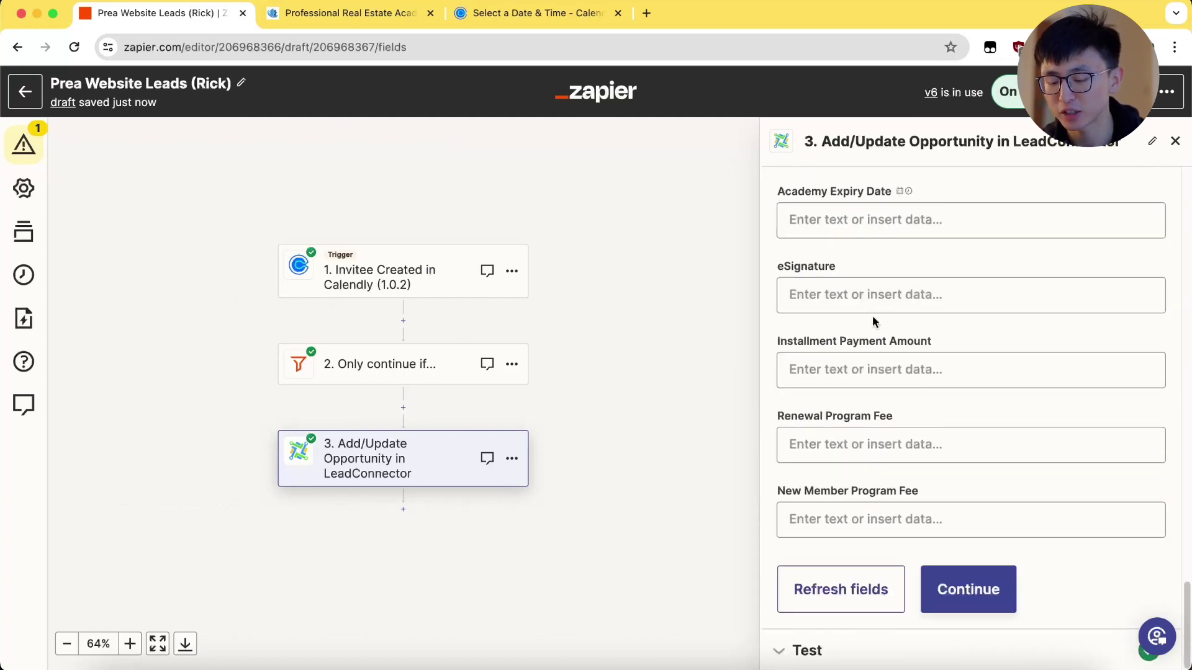
click(961, 599)
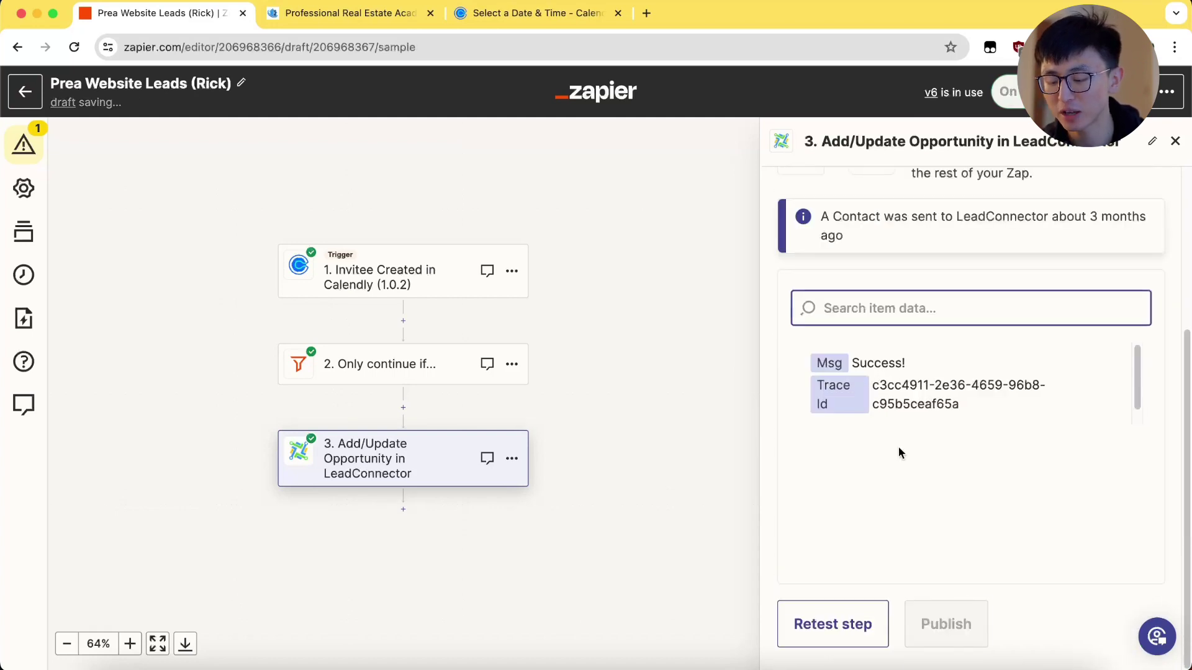
click(833, 625)
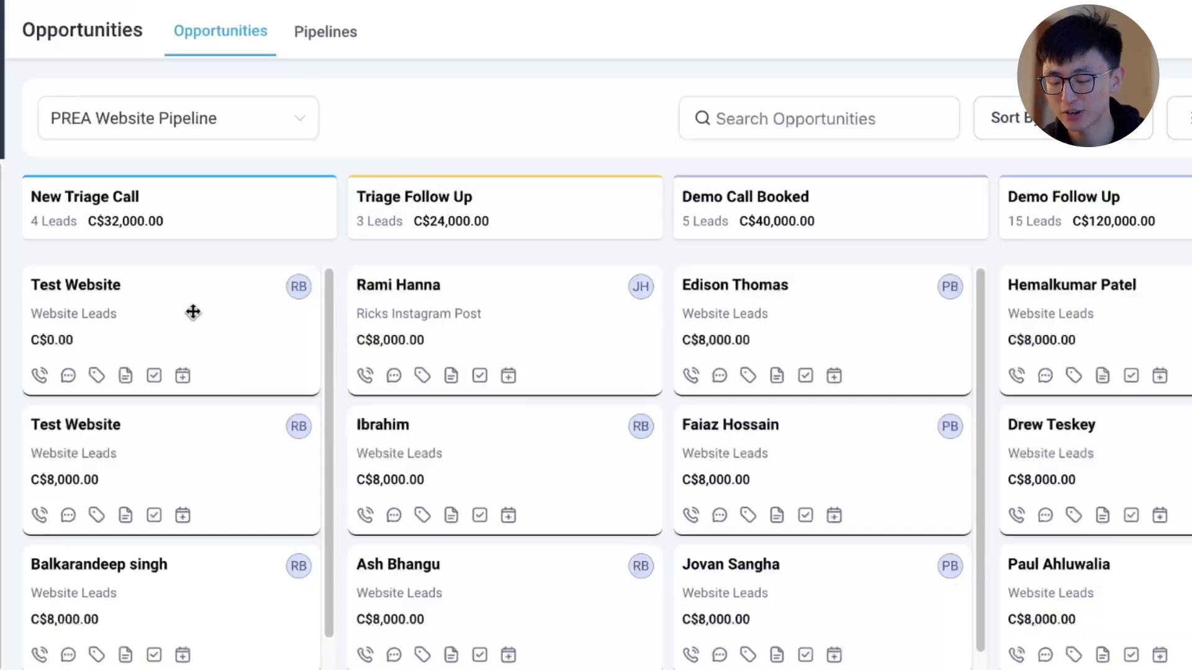
Step: Open the Test Website opportunity and review its details, including the 'How old are you?' answer
click(72, 297)
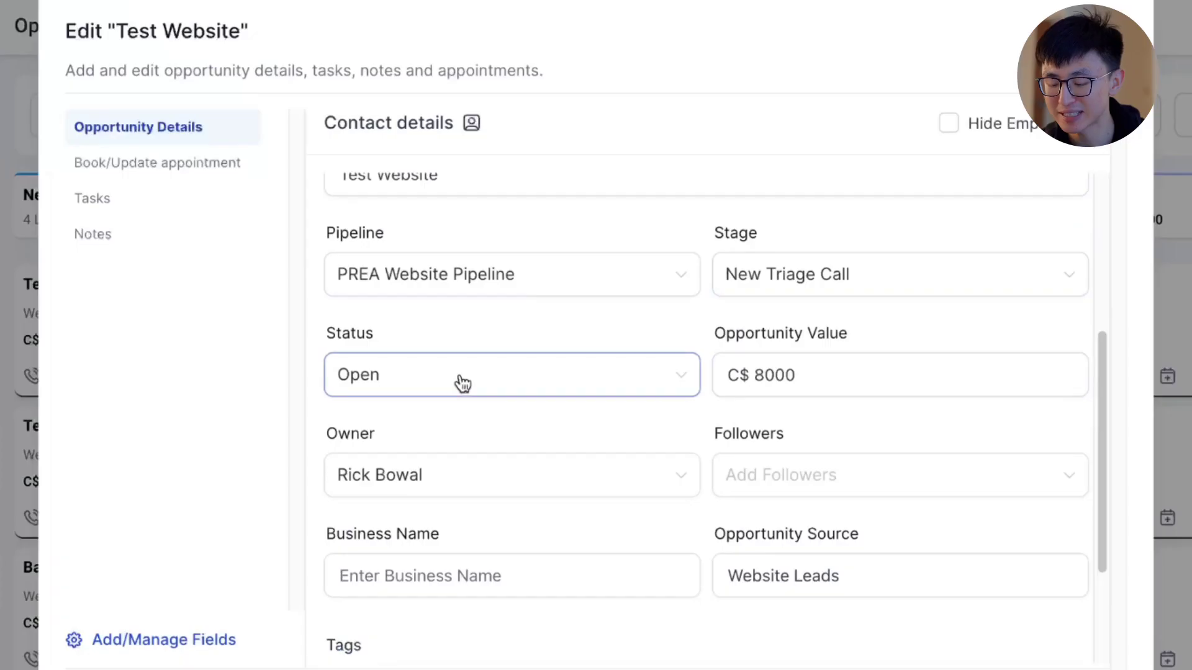
scroll(457, 382, down, 2)
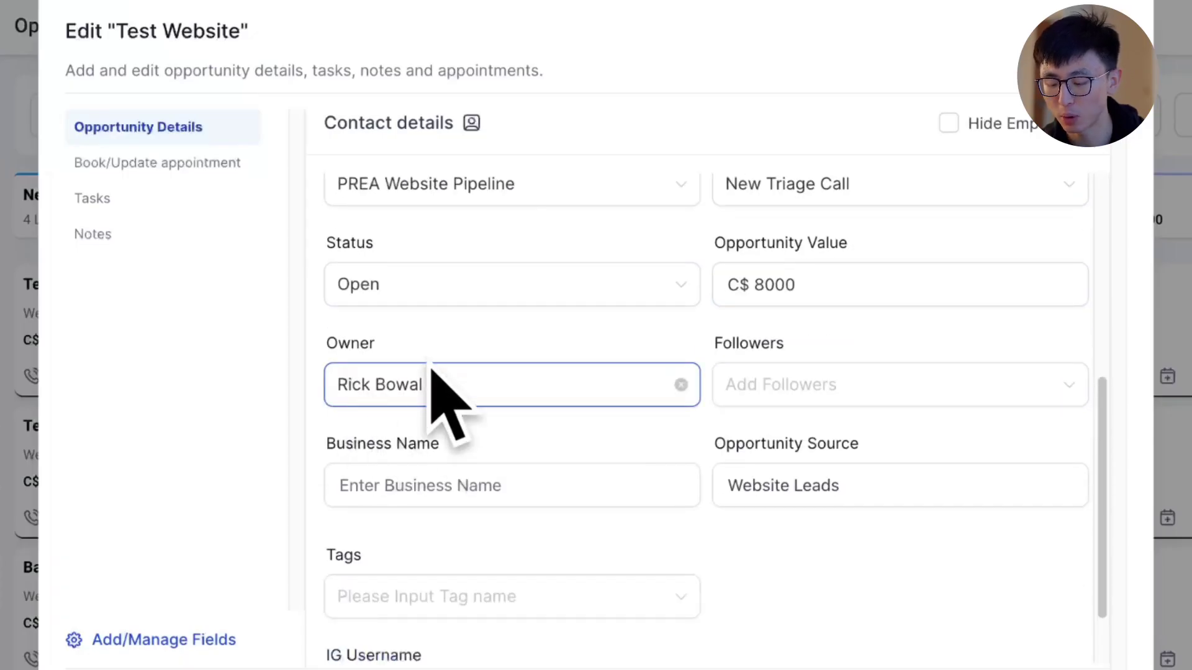
drag(423, 380, 408, 351)
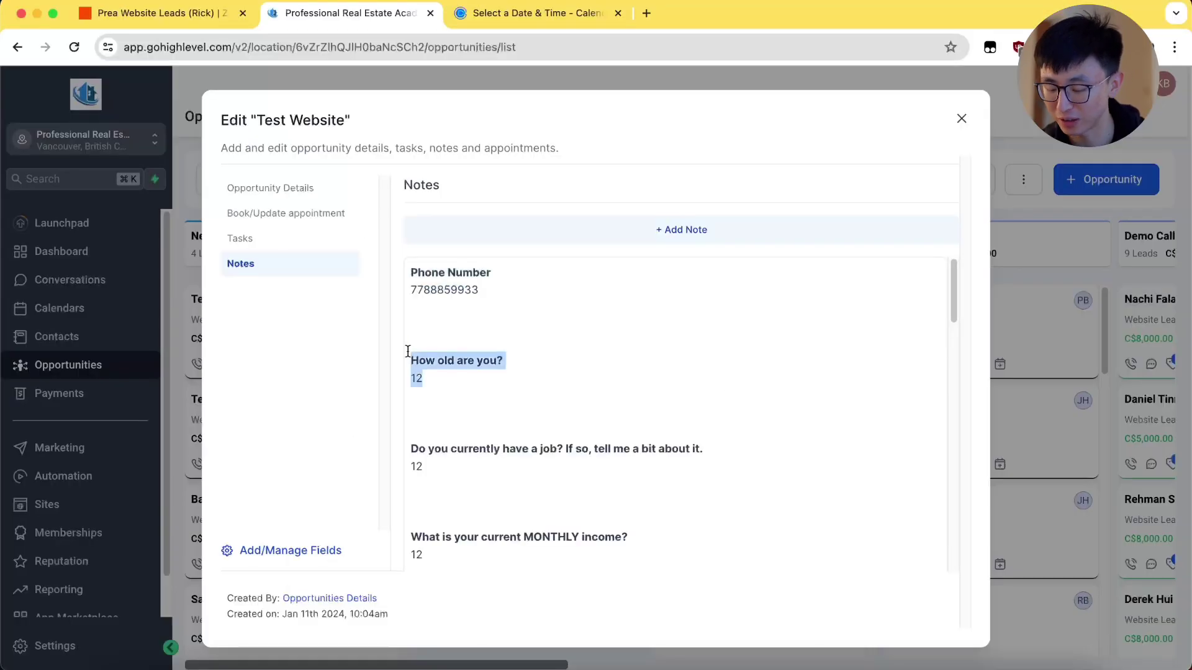
scroll(514, 407, down, 4)
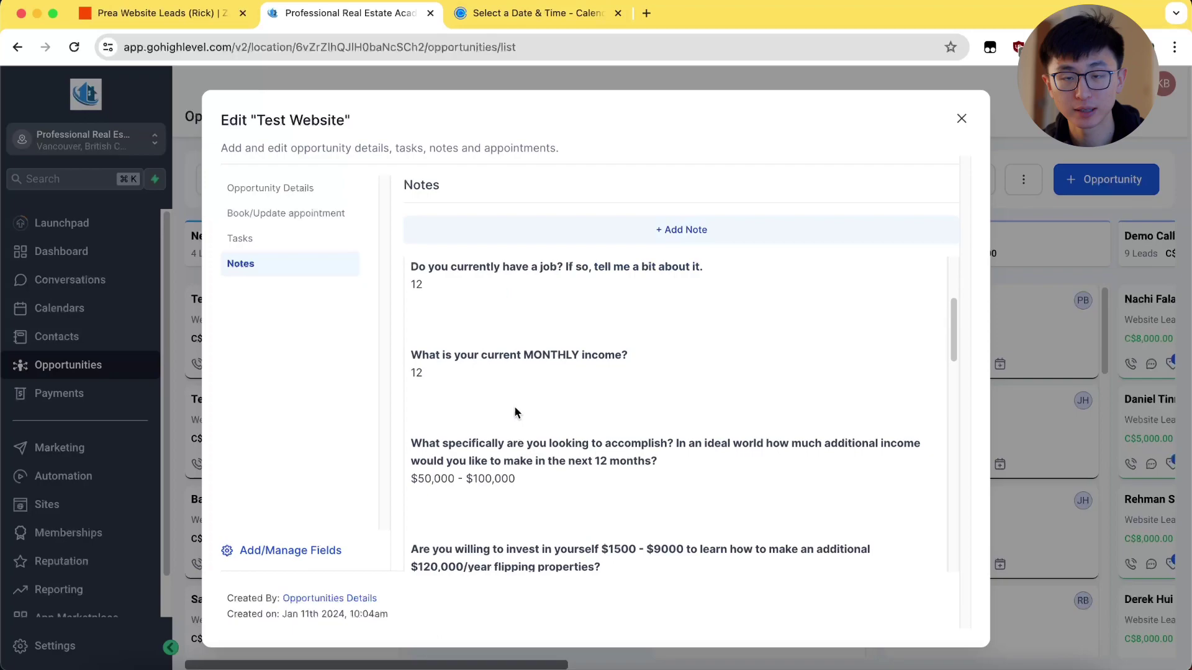
scroll(504, 367, down, 3)
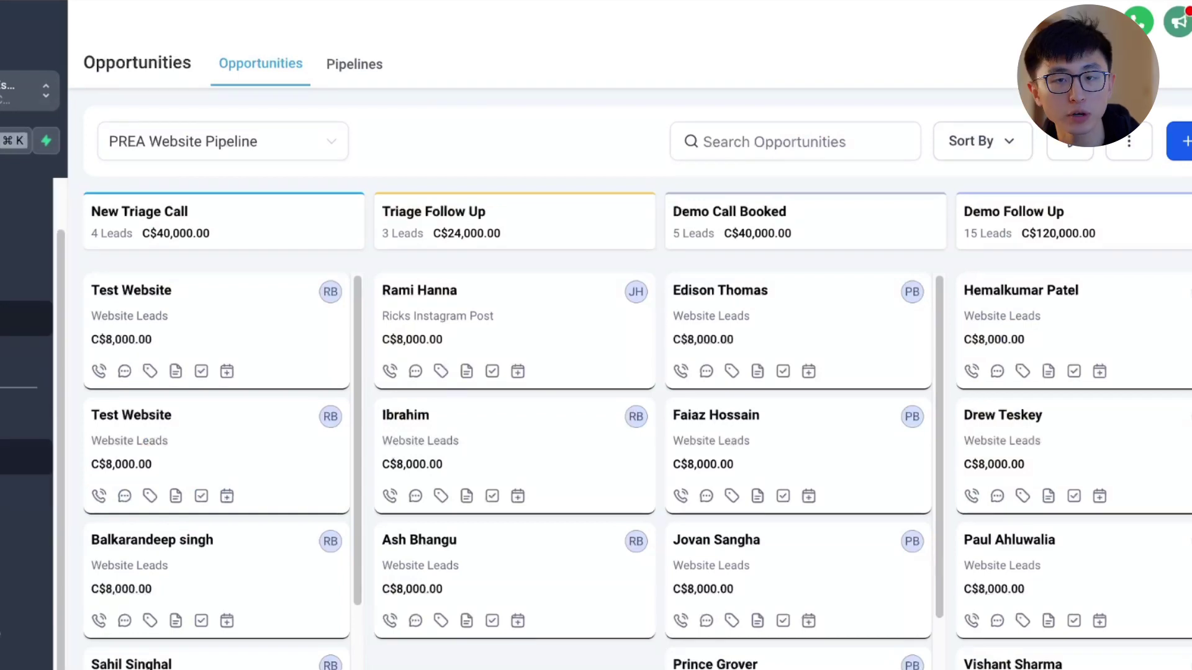
Step: Open Update Opportunity from the Update Opportunities folder, check its trigger, then open its Create Or Update Opportunity action
click(25, 456)
scroll(175, 610, down, 3)
click(194, 496)
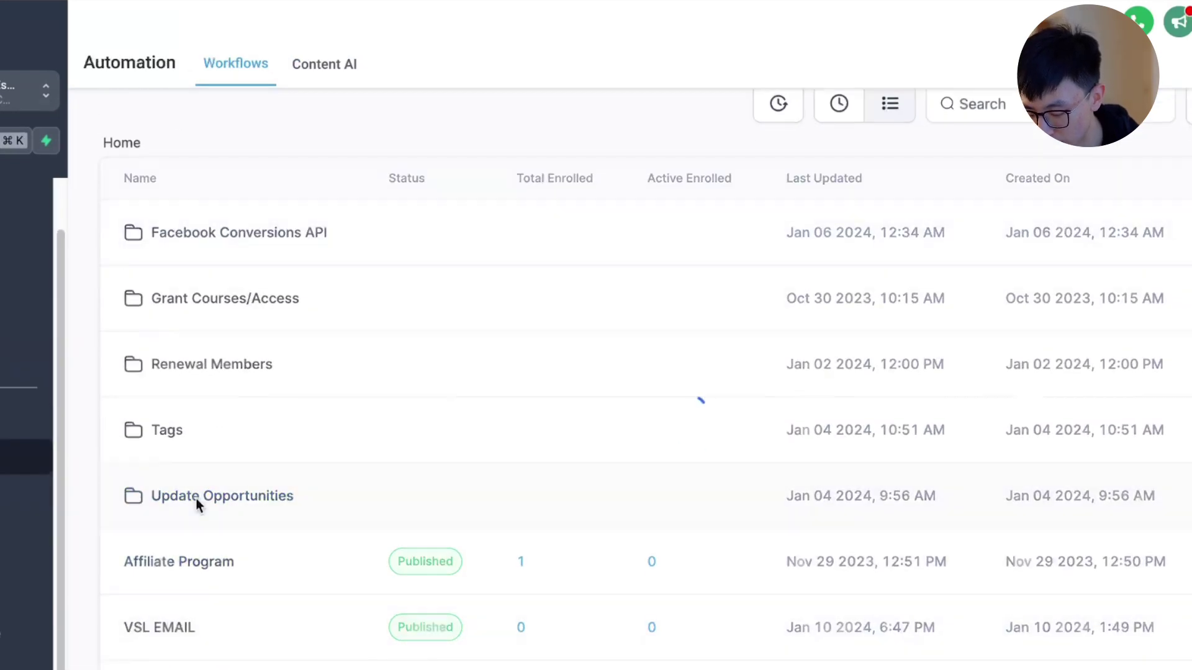
click(203, 393)
click(471, 214)
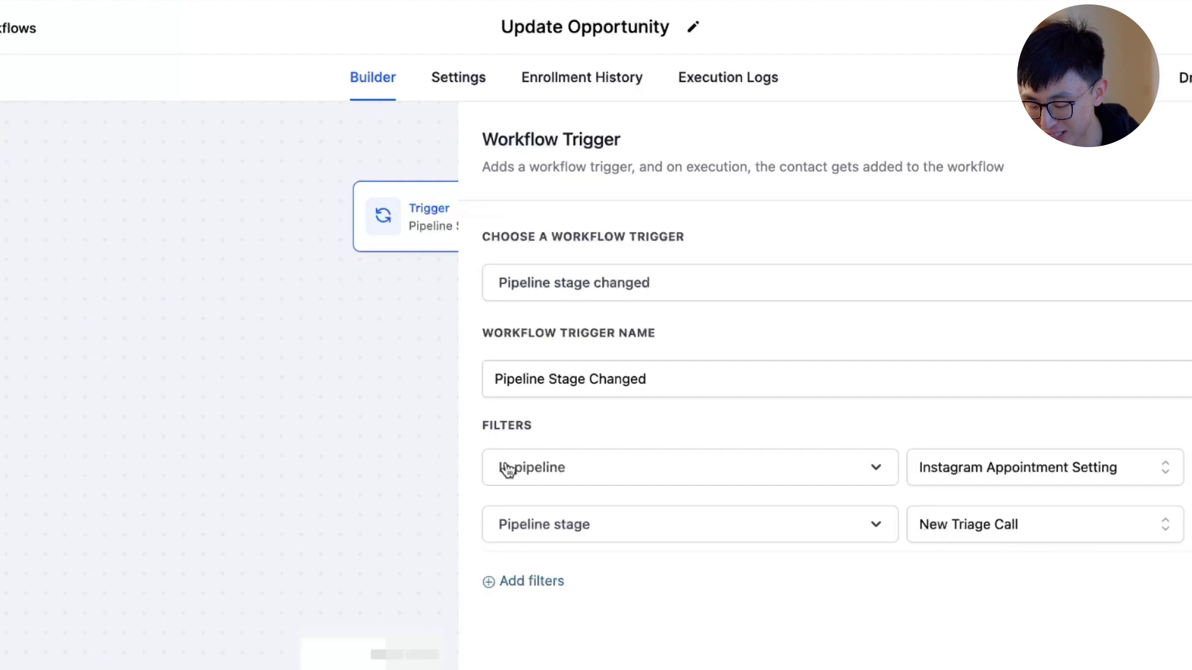
click(453, 462)
click(558, 417)
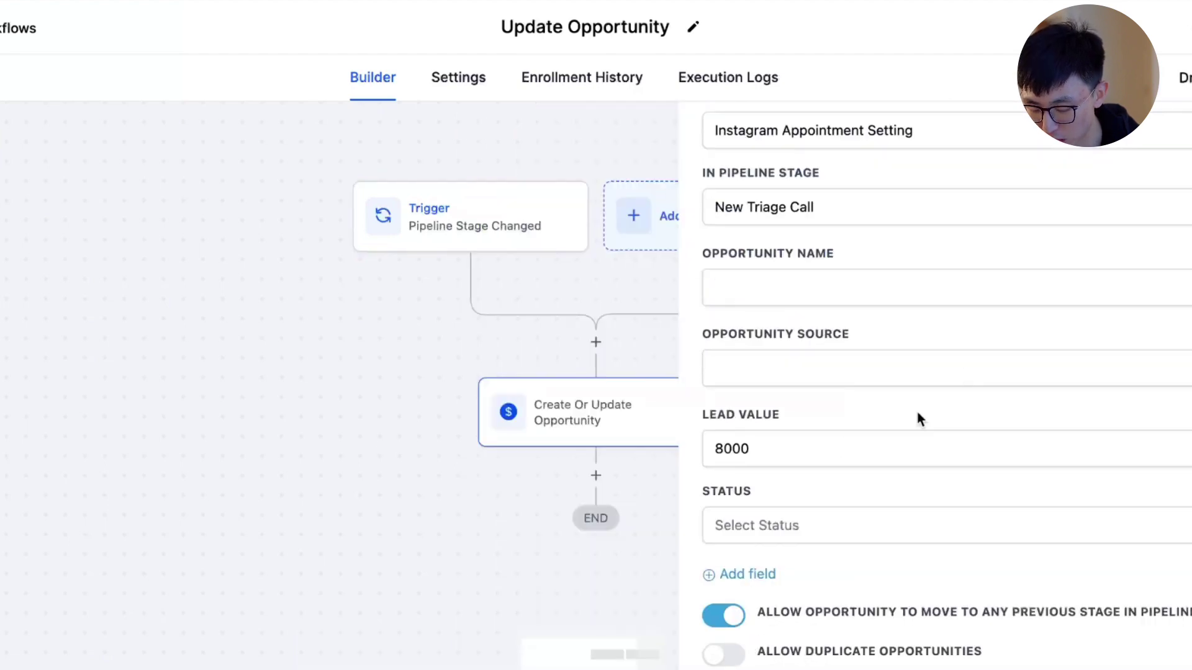